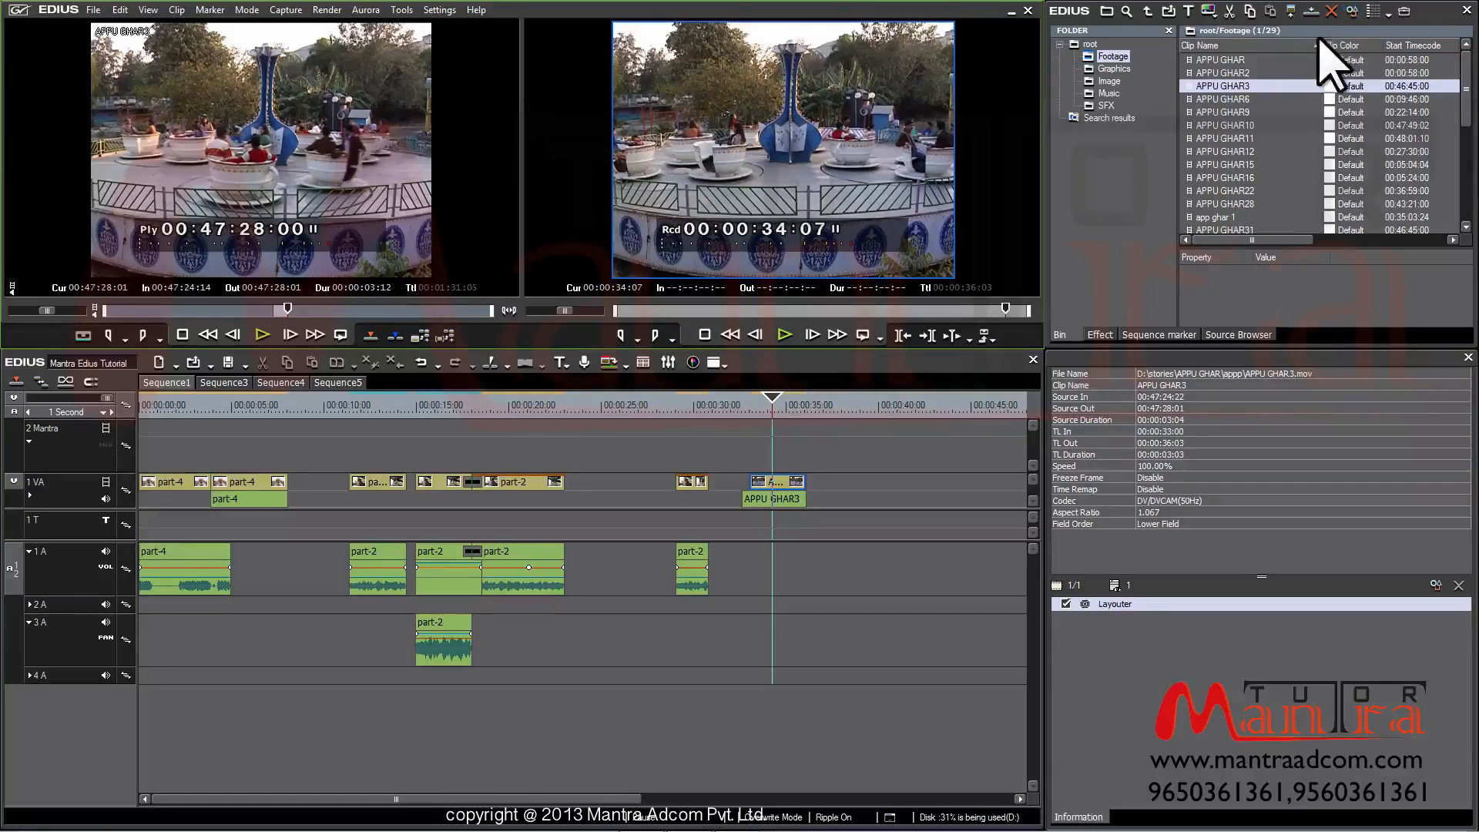
- Switch to Windows Explorer and open the Project folder under D:\Matra Edius\Edius Recording\Mantra Edius Tutorial
mouse_move(23, 828)
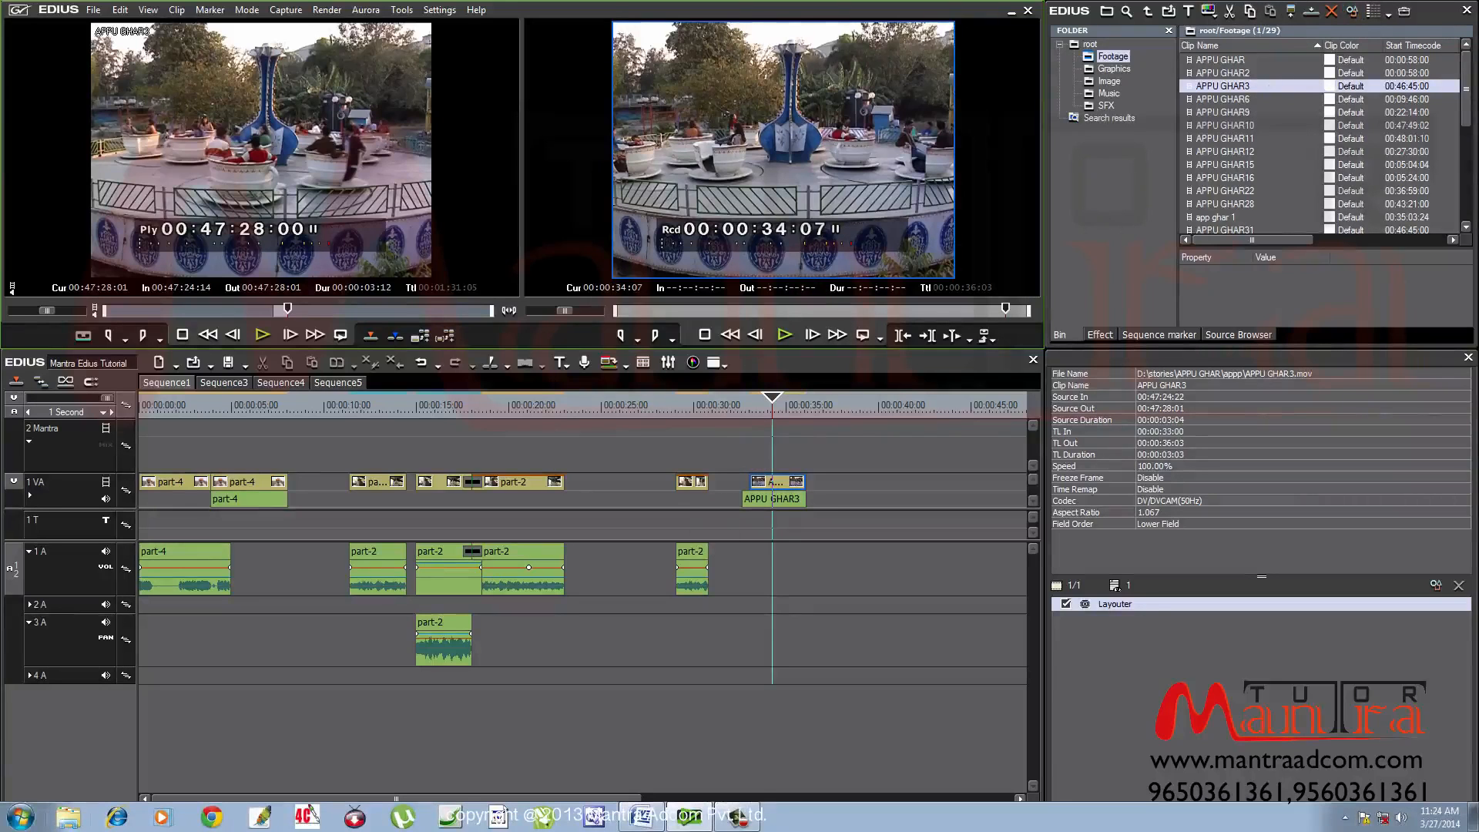
click(69, 818)
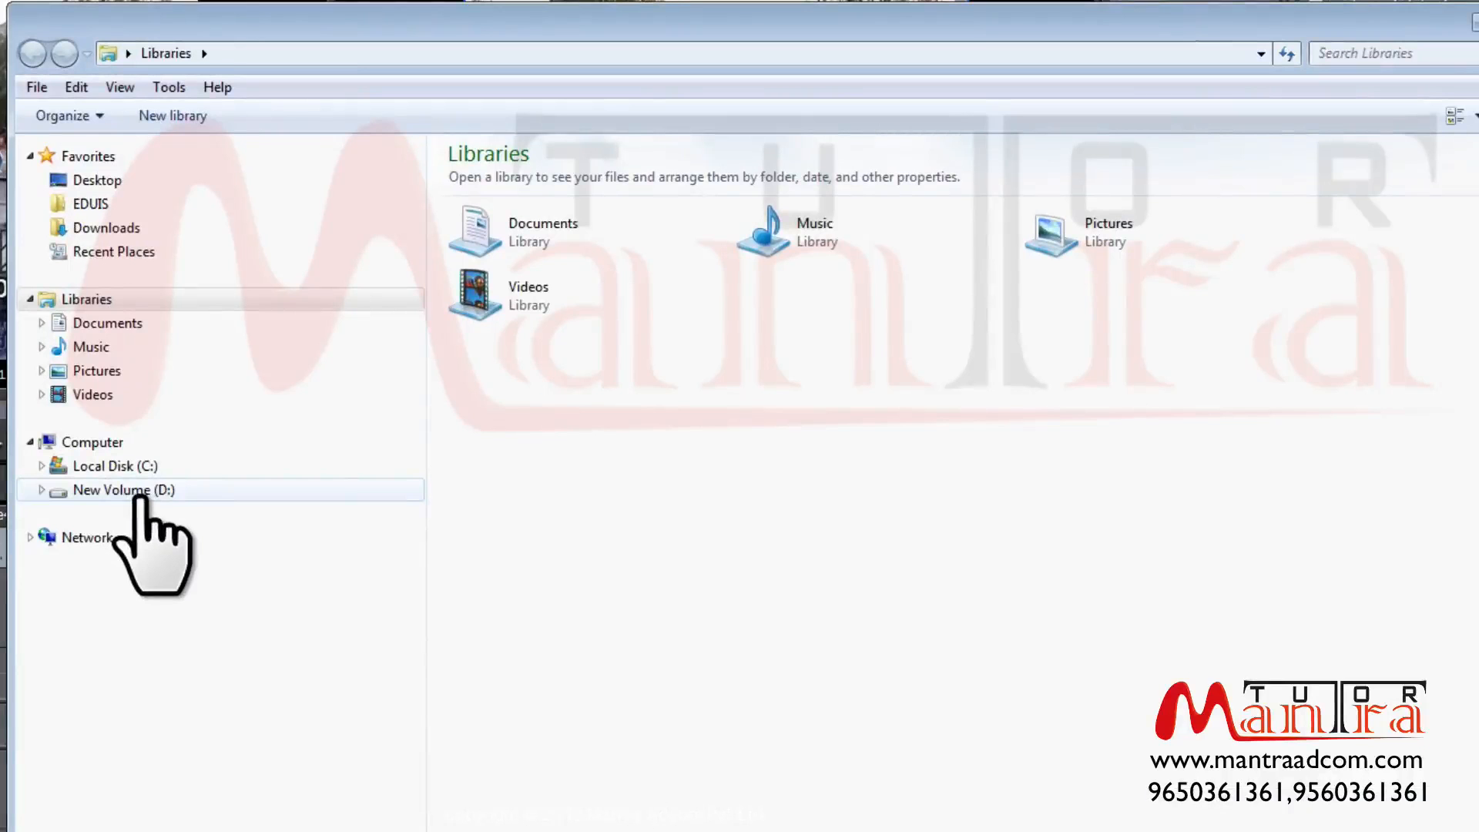
click(141, 494)
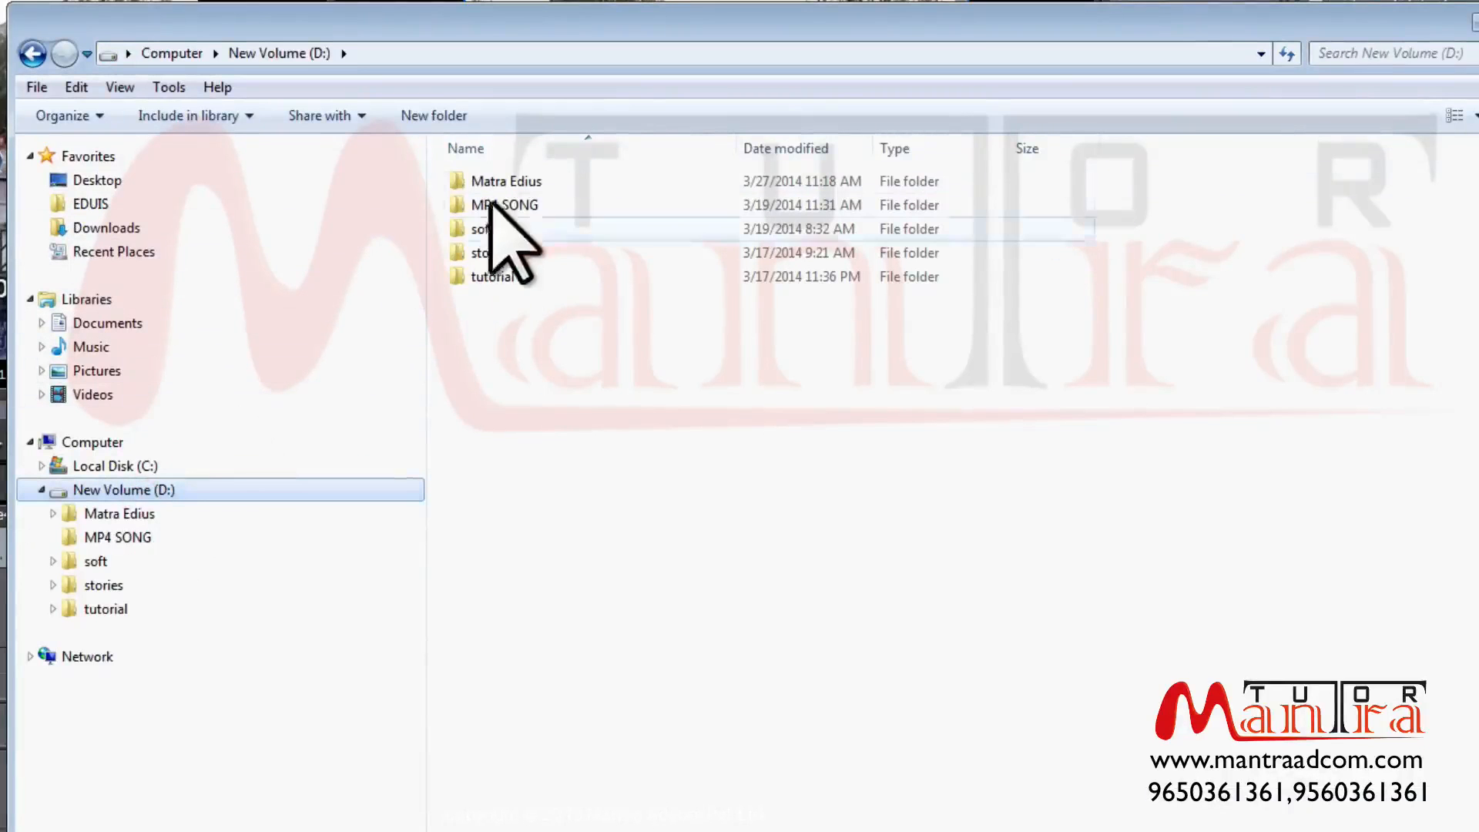
double_click(499, 184)
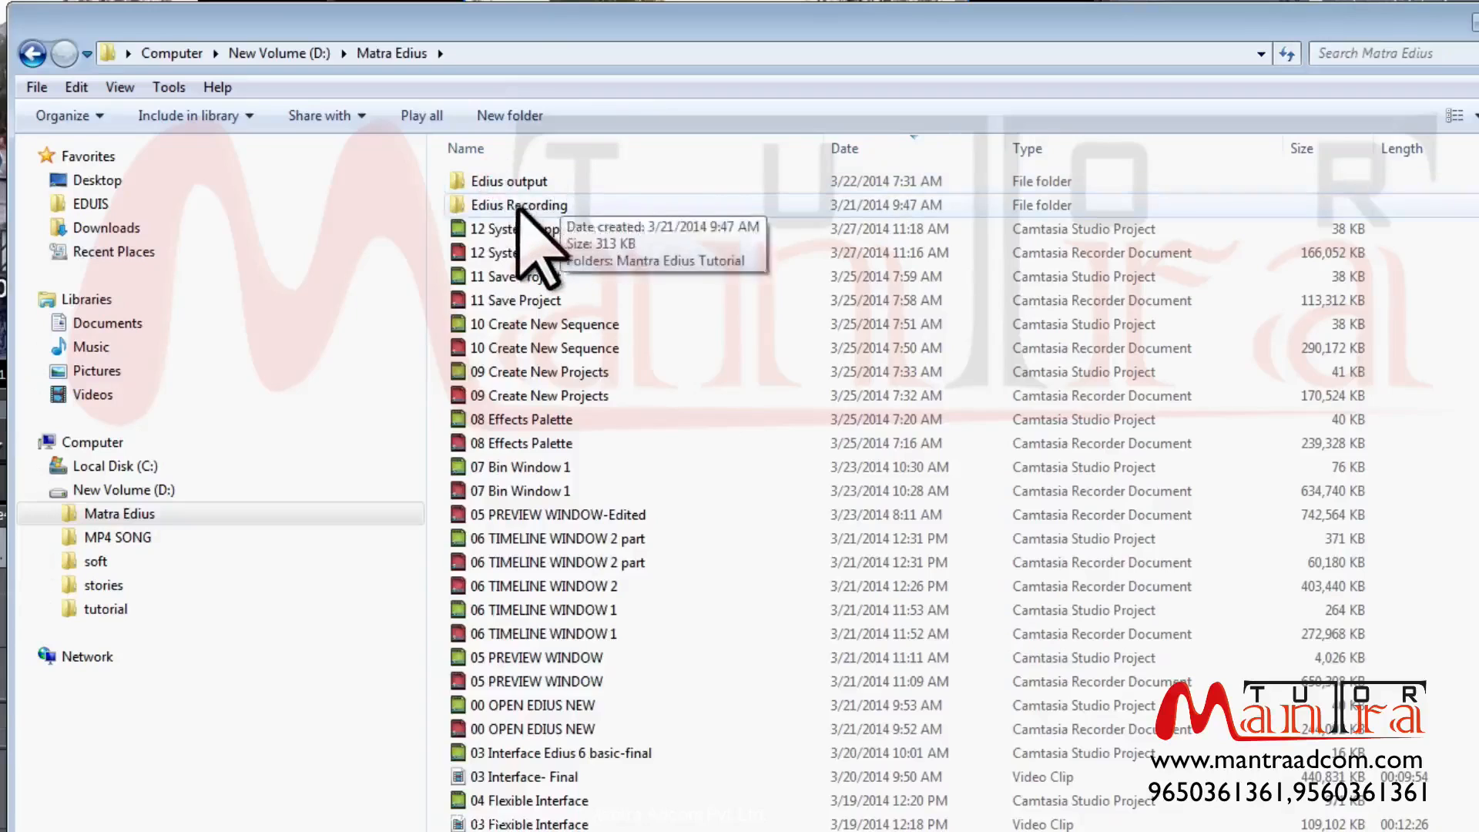
double_click(517, 206)
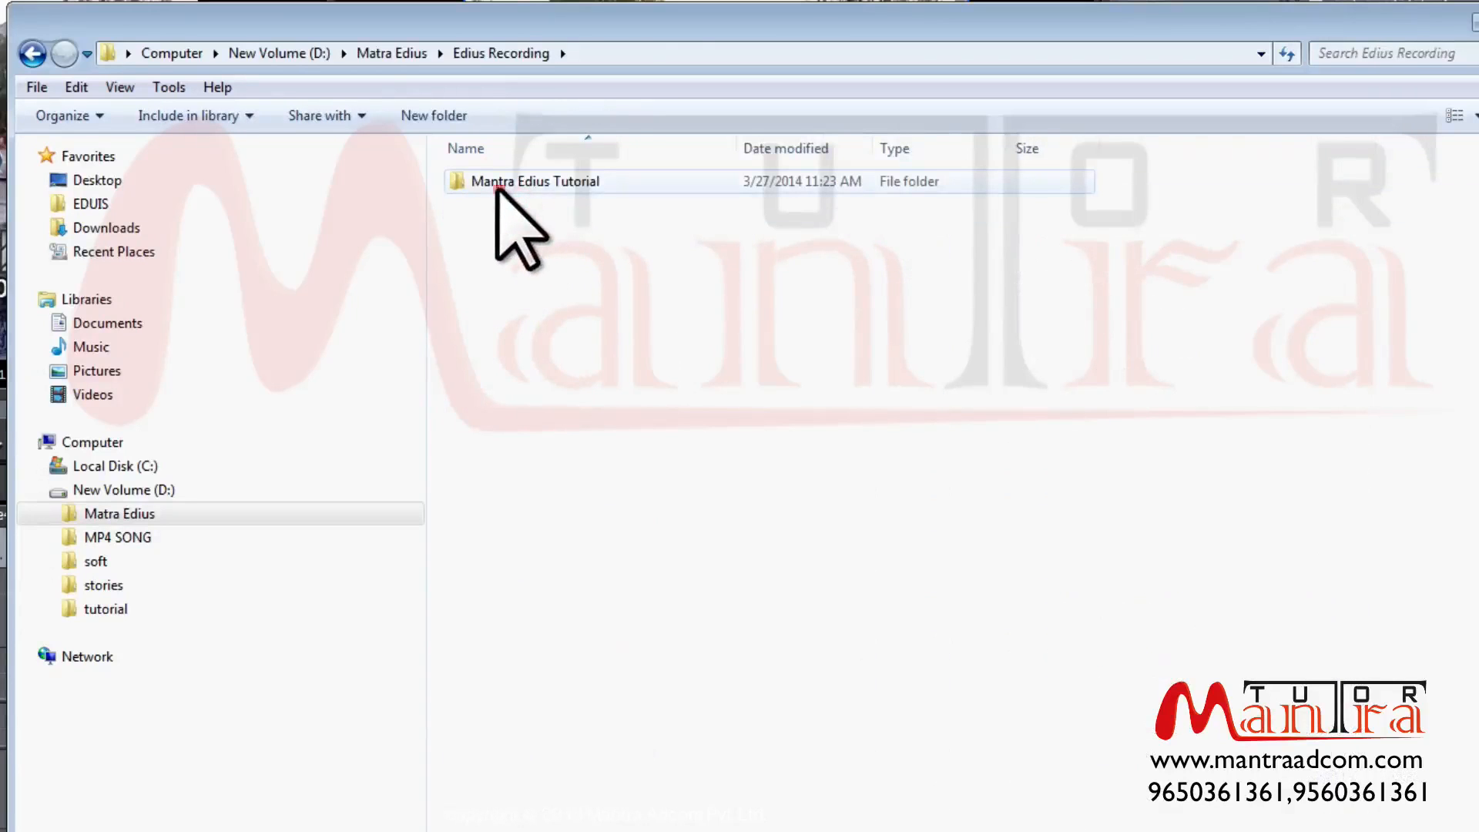
double_click(497, 185)
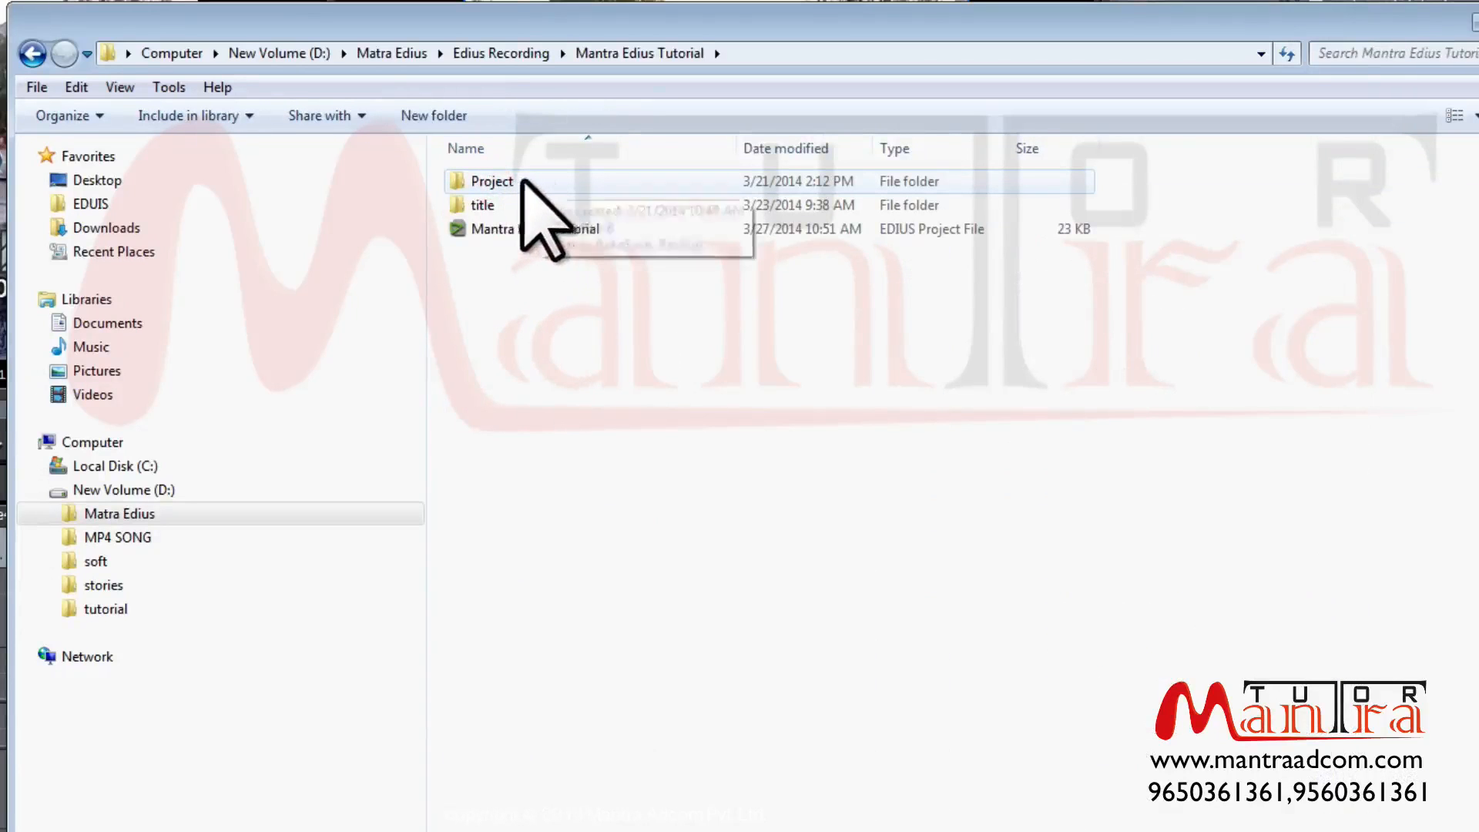
double_click(486, 183)
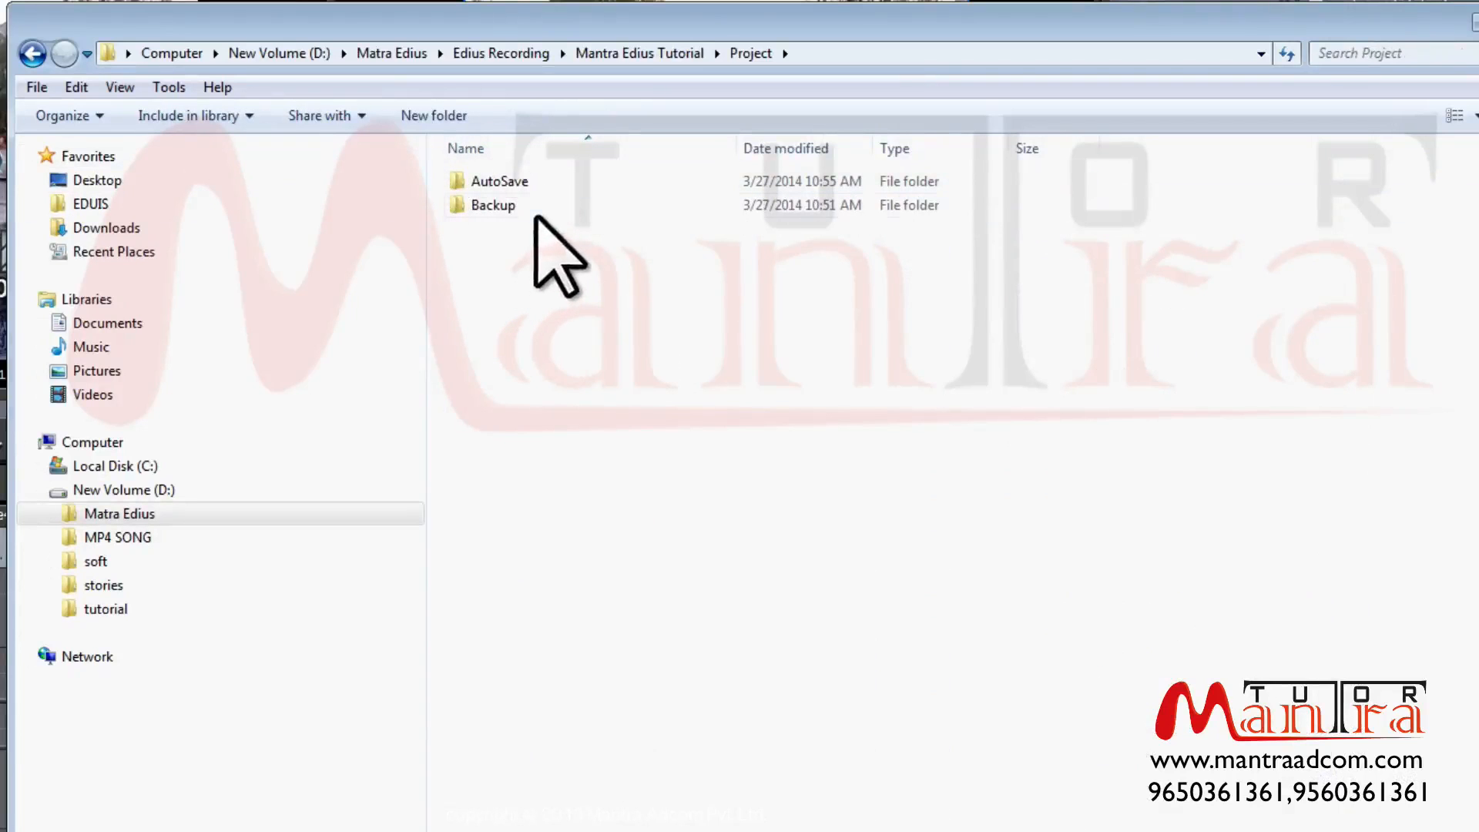
- Look through the project files stored in the AutoSave folder and in the Backup folder
double_click(483, 183)
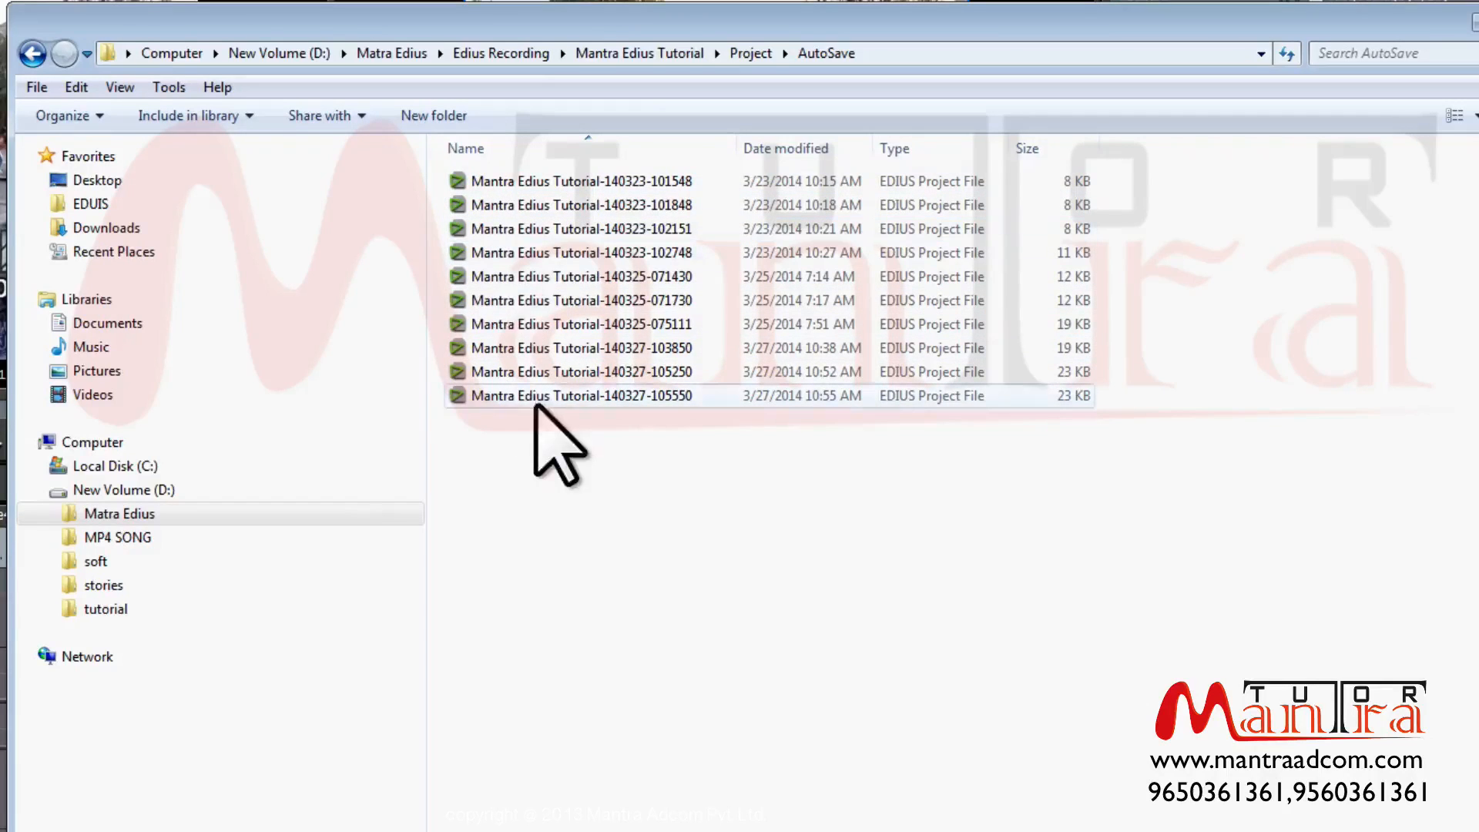
click(31, 53)
click(488, 207)
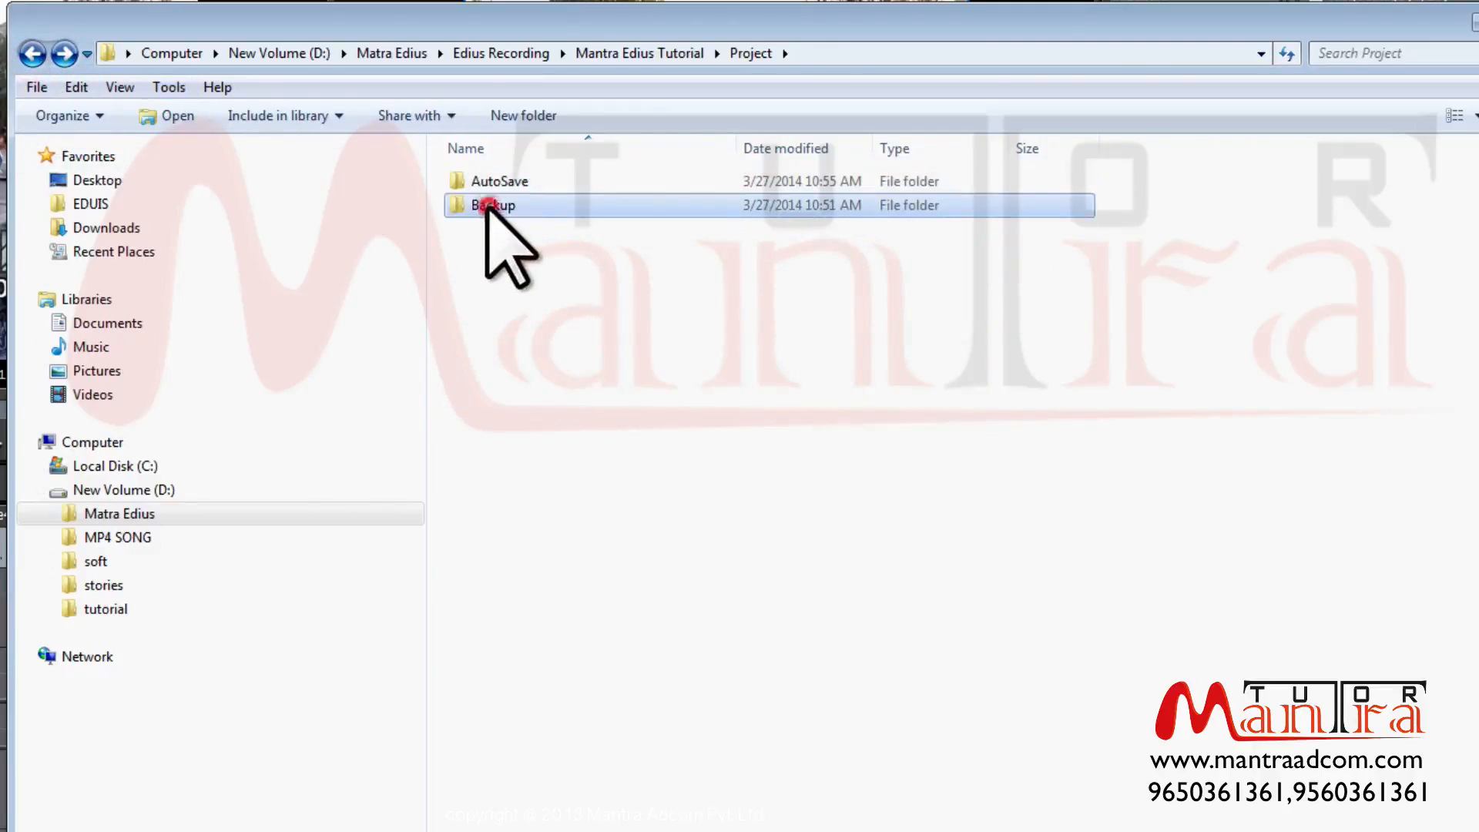
double_click(487, 207)
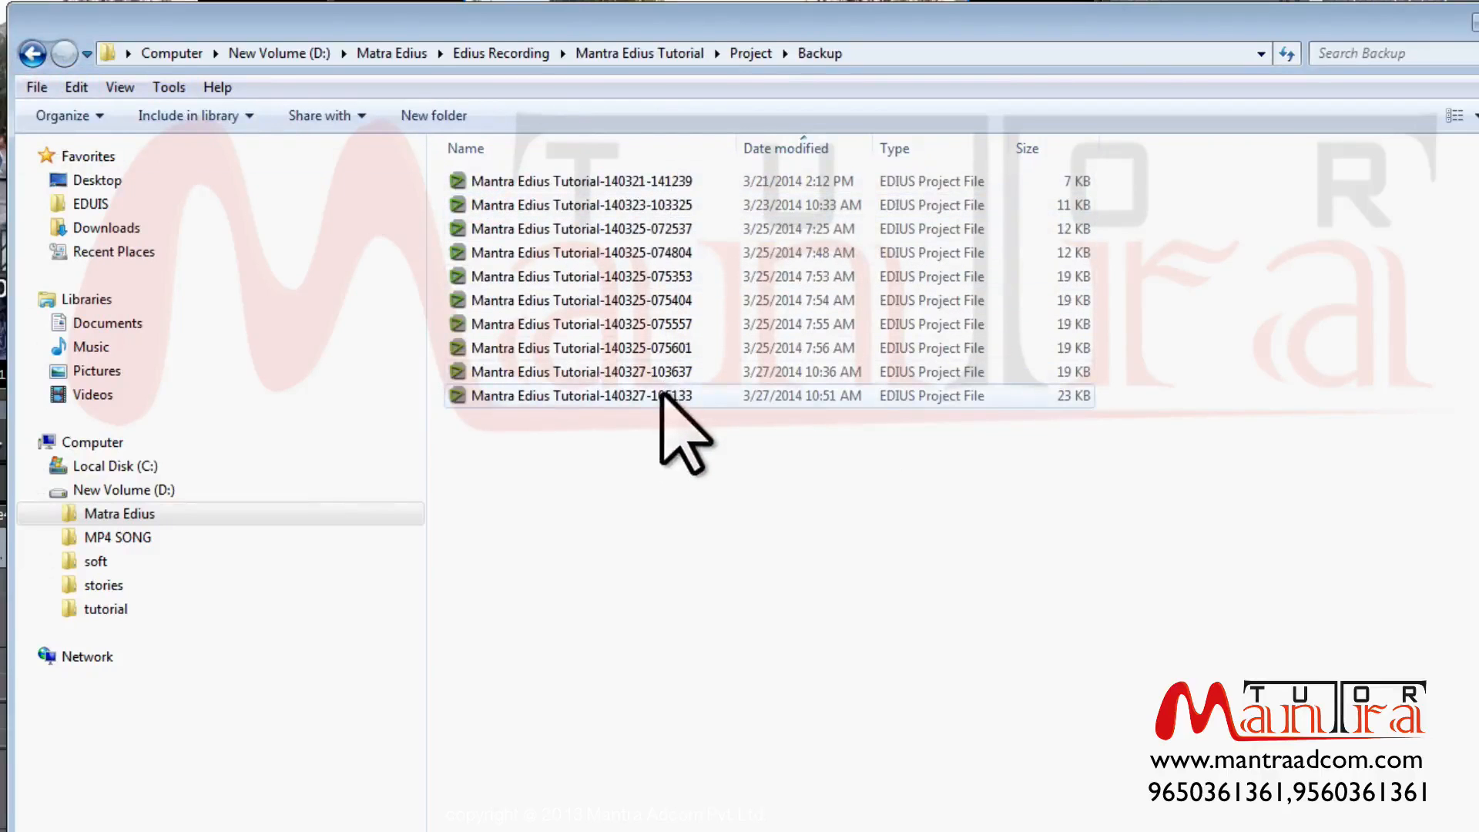
- Go back to the Mantra Edius Tutorial folder, view its Project subfolder again, and close the Explorer window
click(33, 53)
click(33, 53)
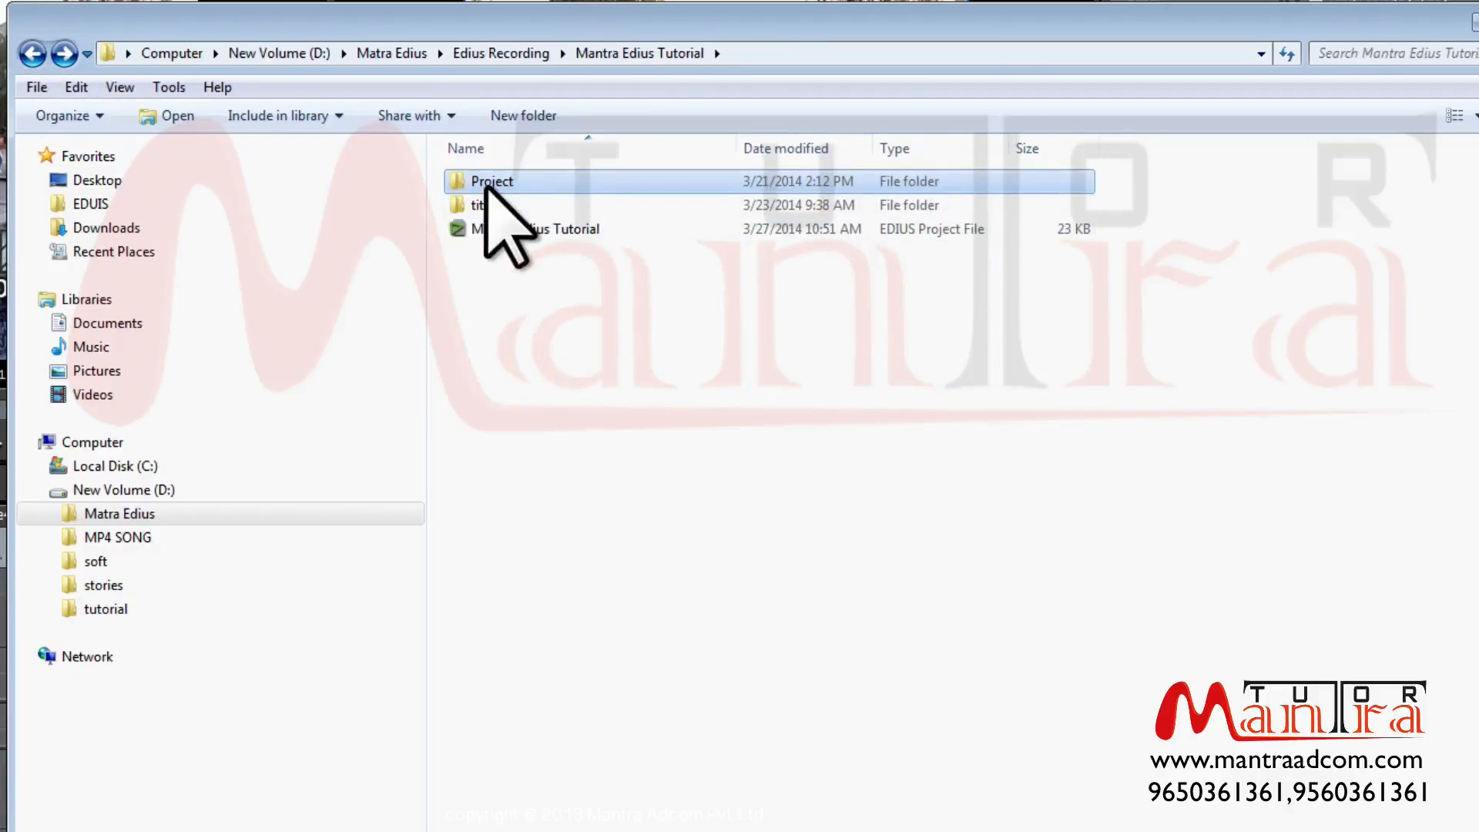
double_click(488, 185)
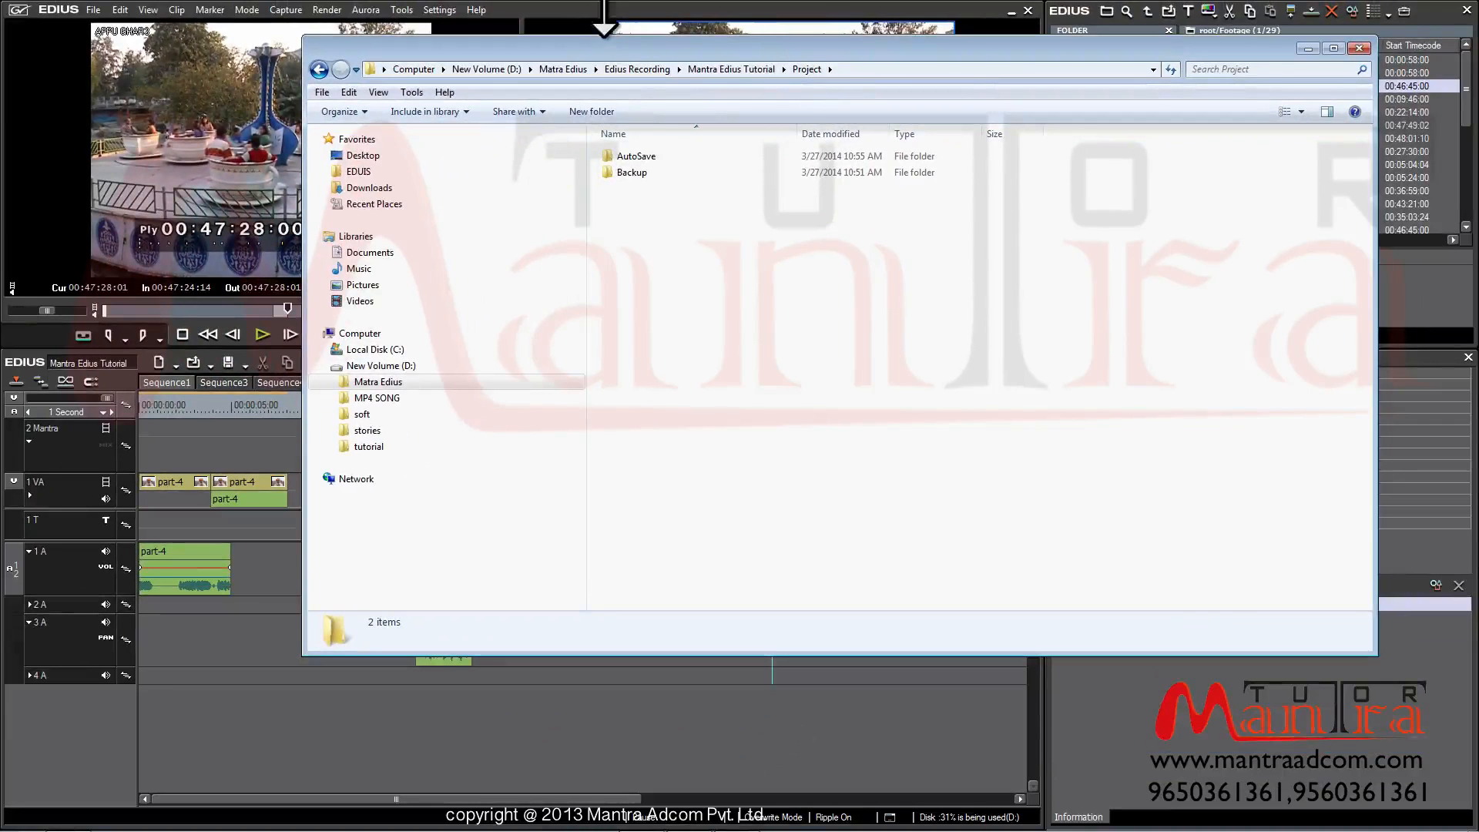
click(773, 48)
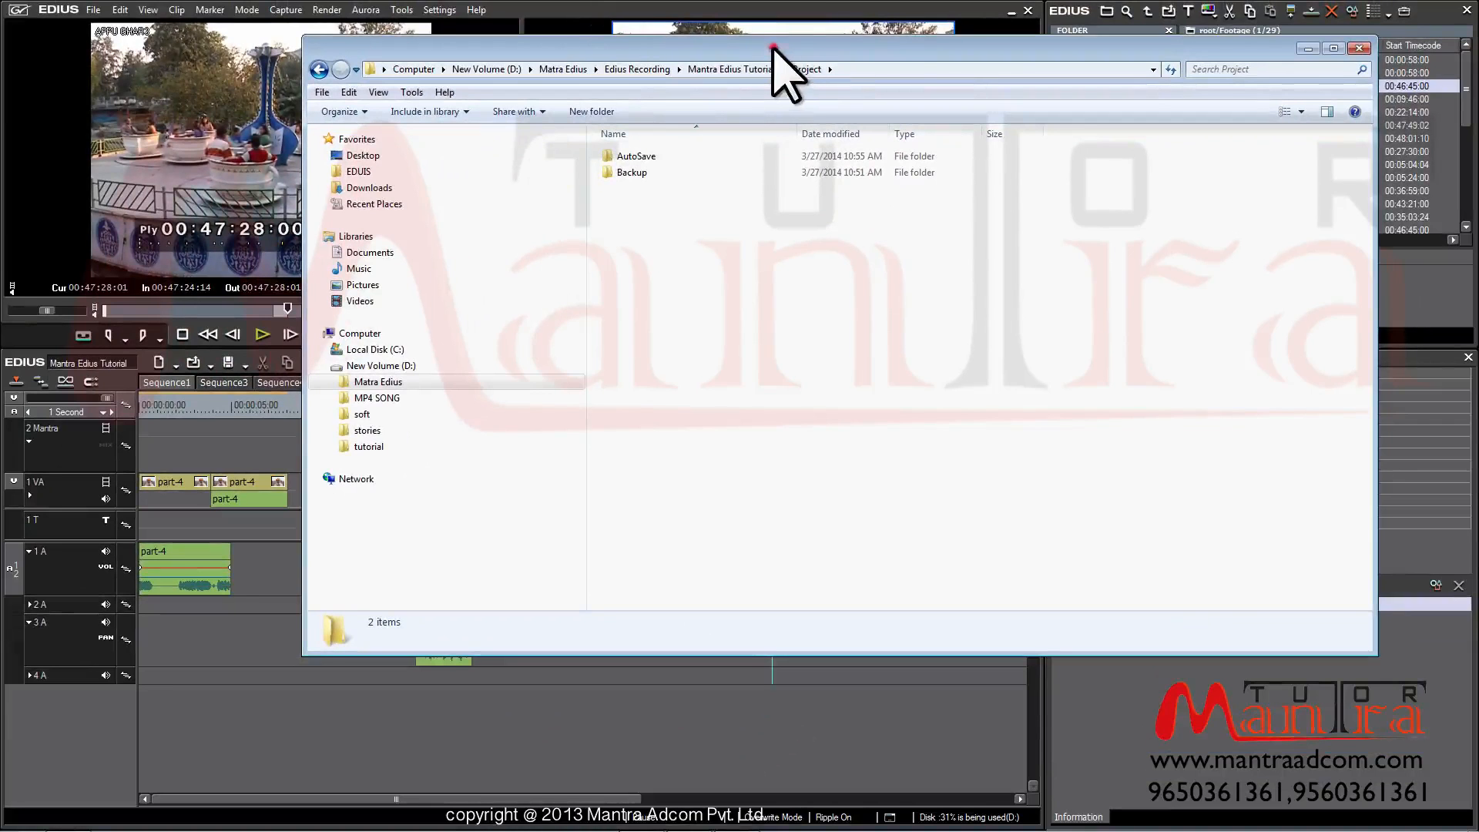
click(1359, 48)
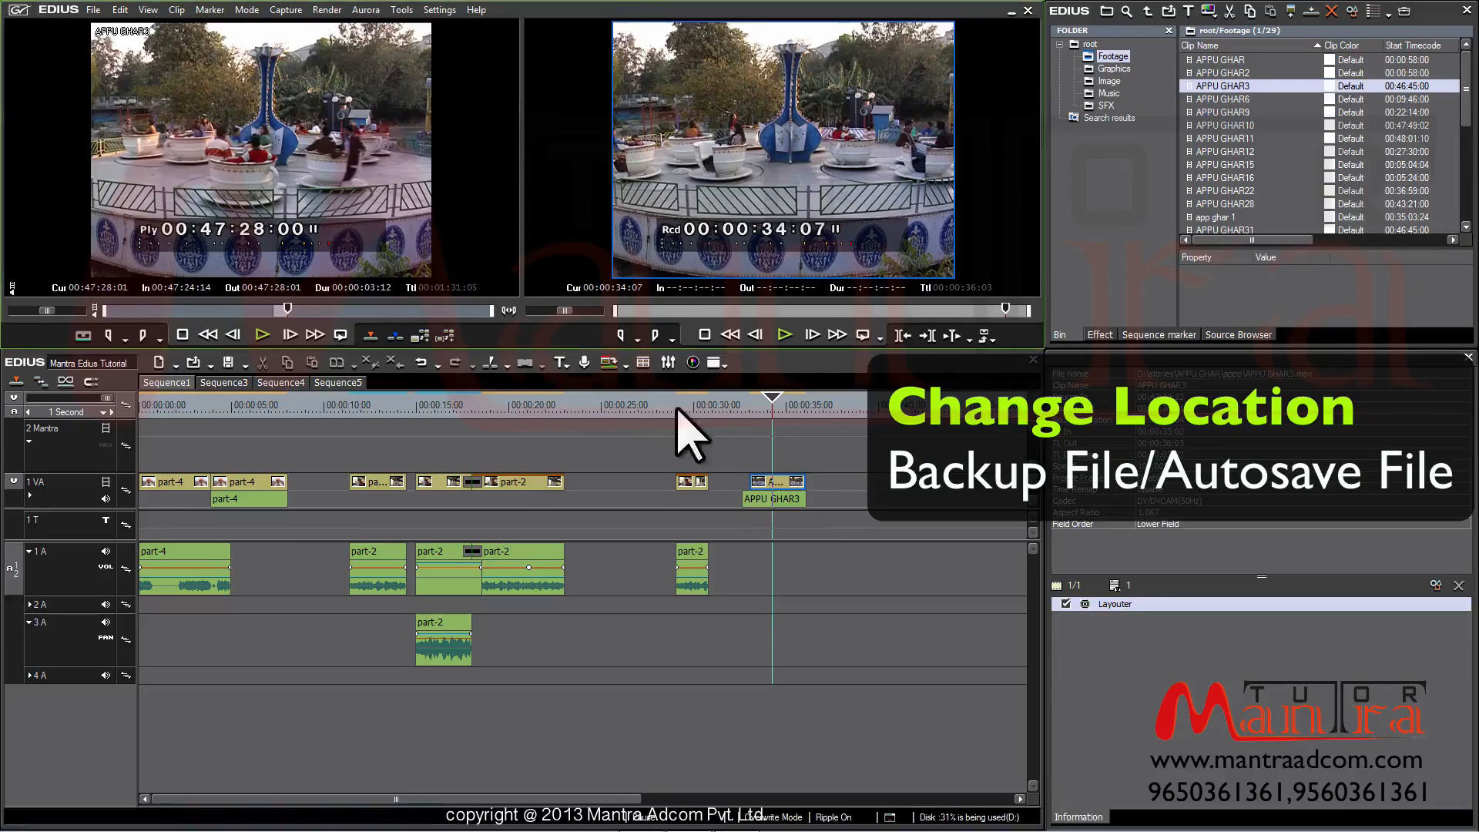
- In the Project File user settings, set the backup destination to the selected folder D:\Matra Edius\Edius Recording instead of the project folder
click(449, 10)
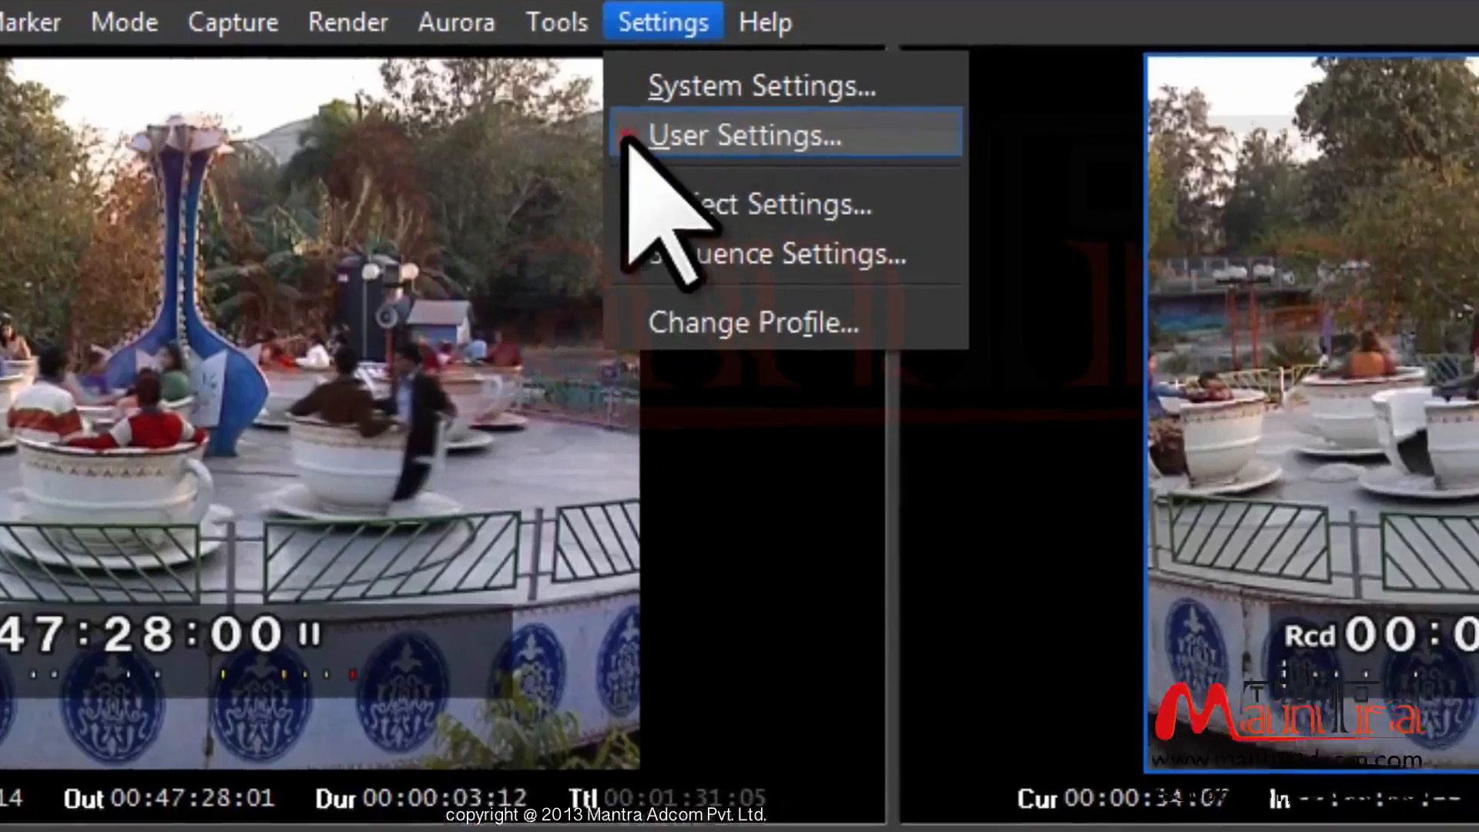
click(654, 146)
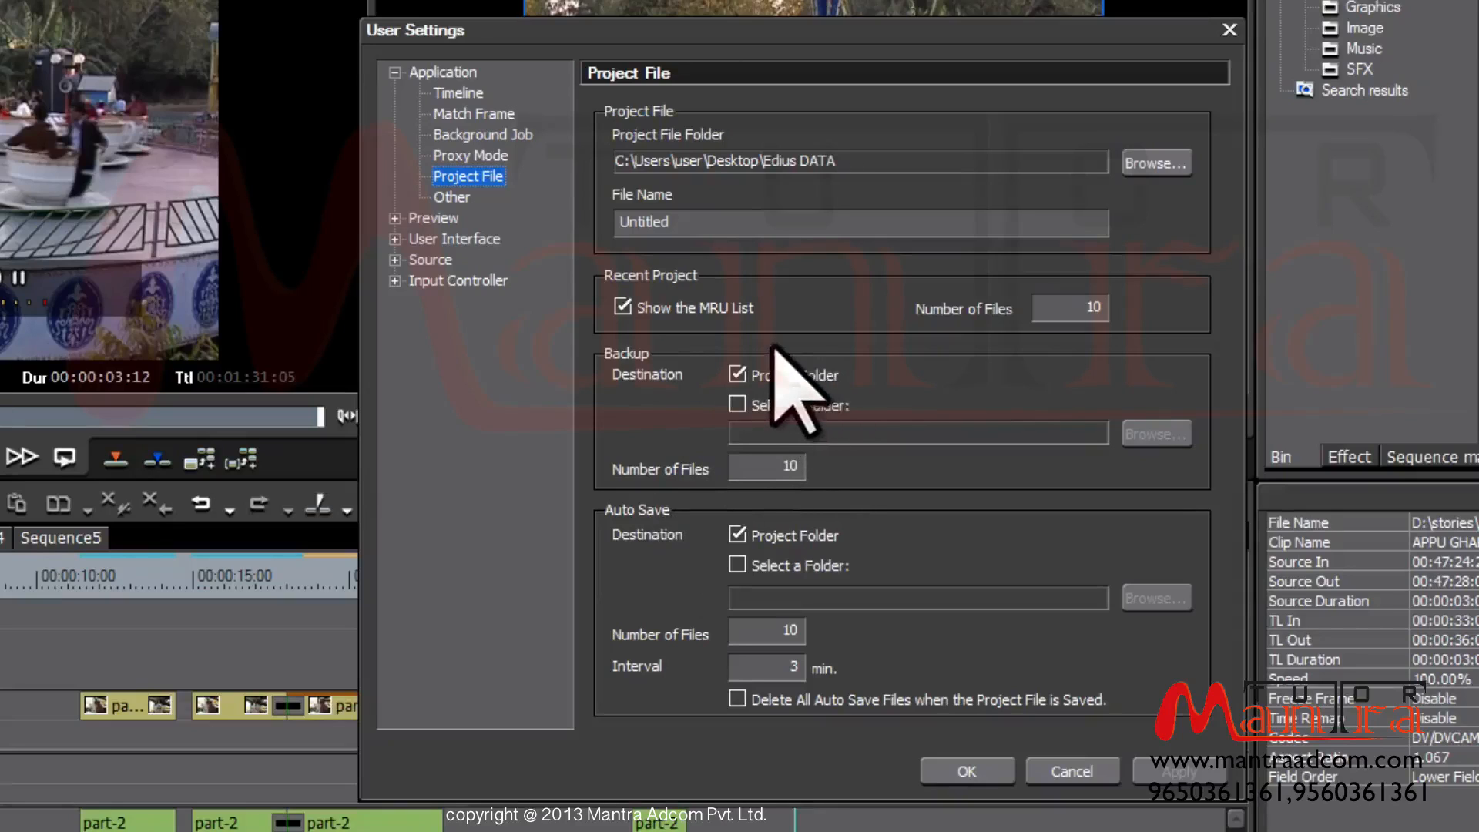
click(737, 402)
click(737, 374)
click(1152, 433)
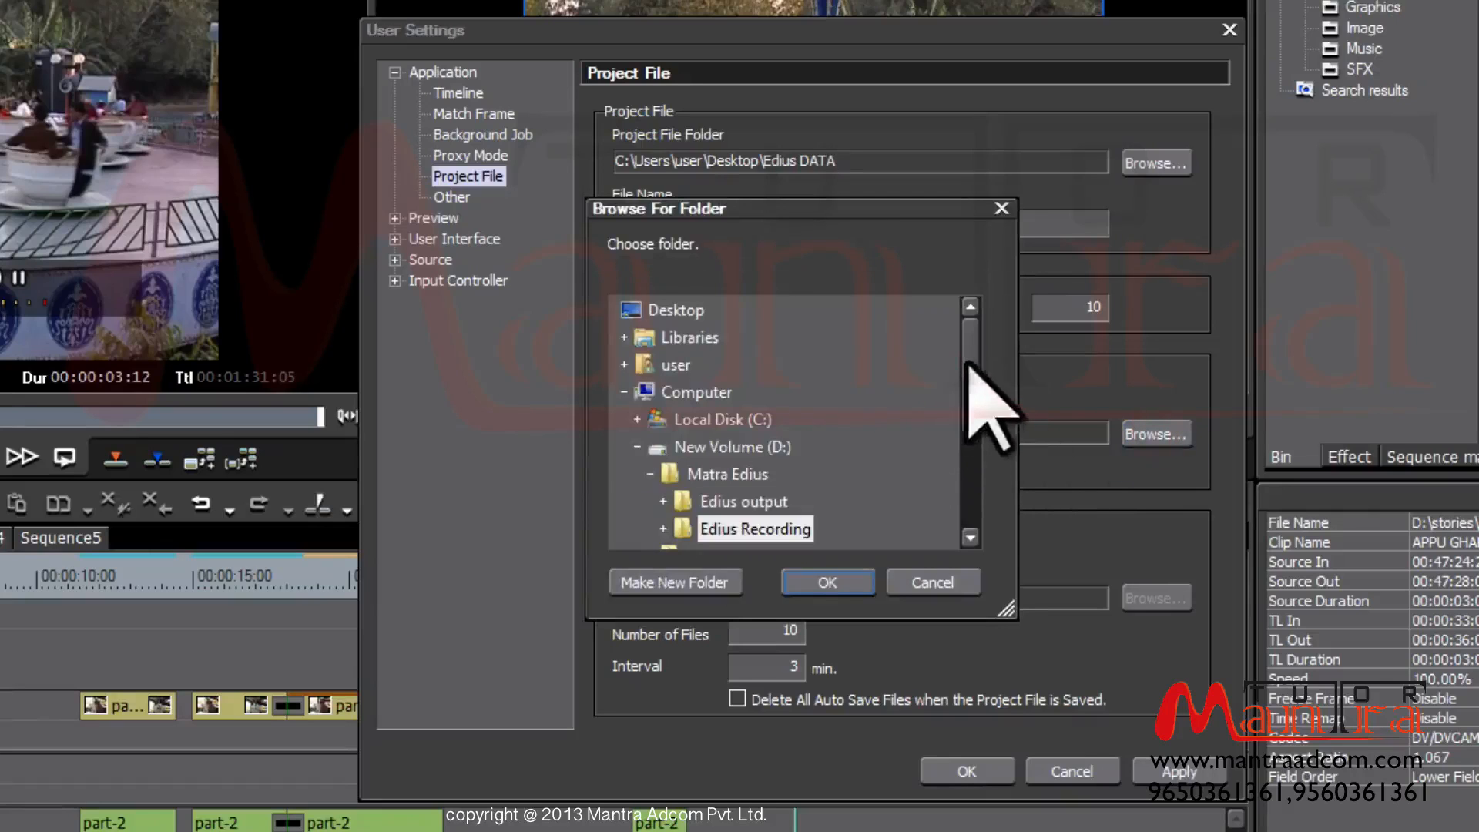
drag(969, 390, 961, 439)
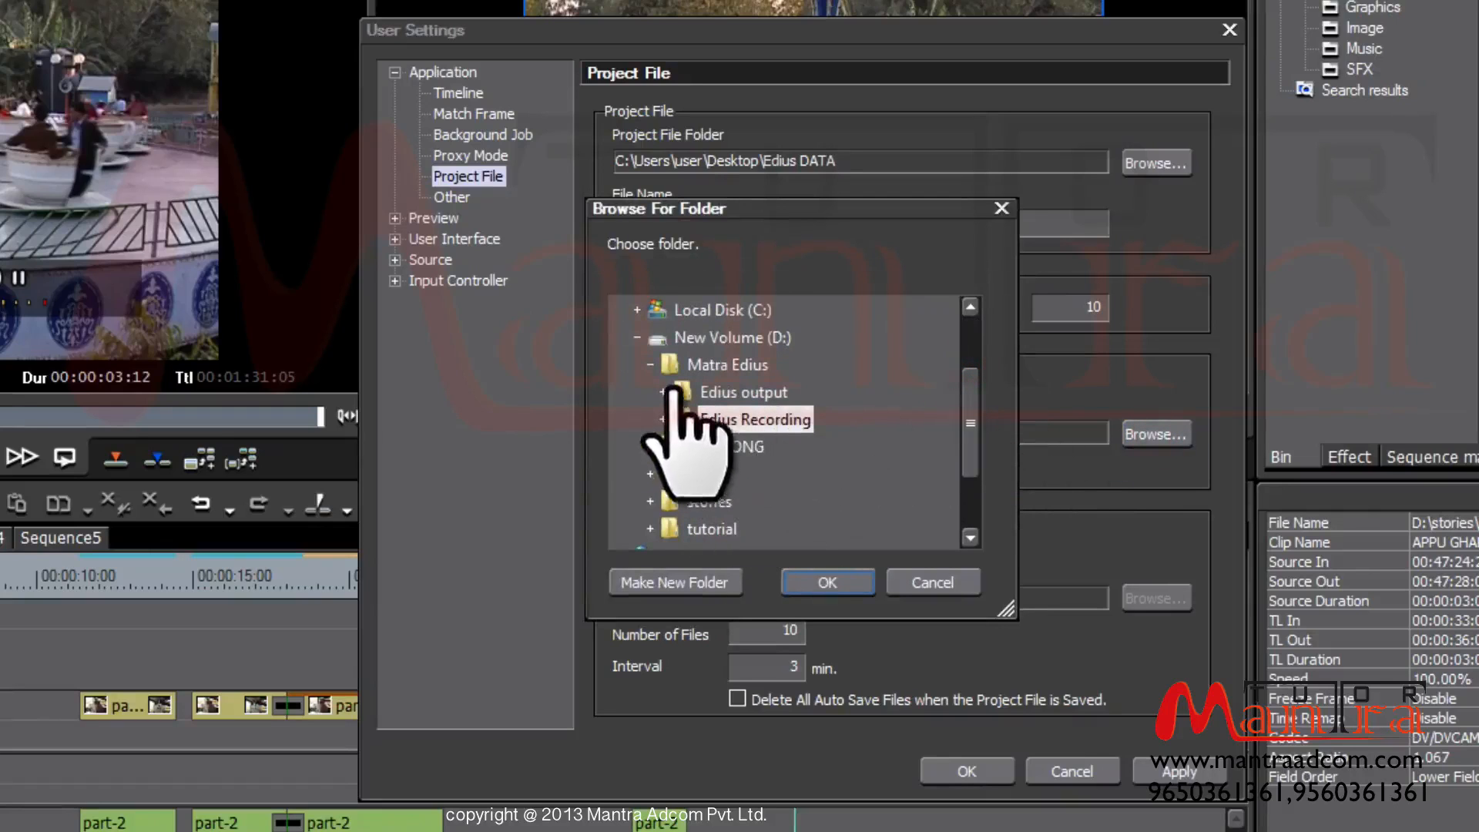
click(827, 582)
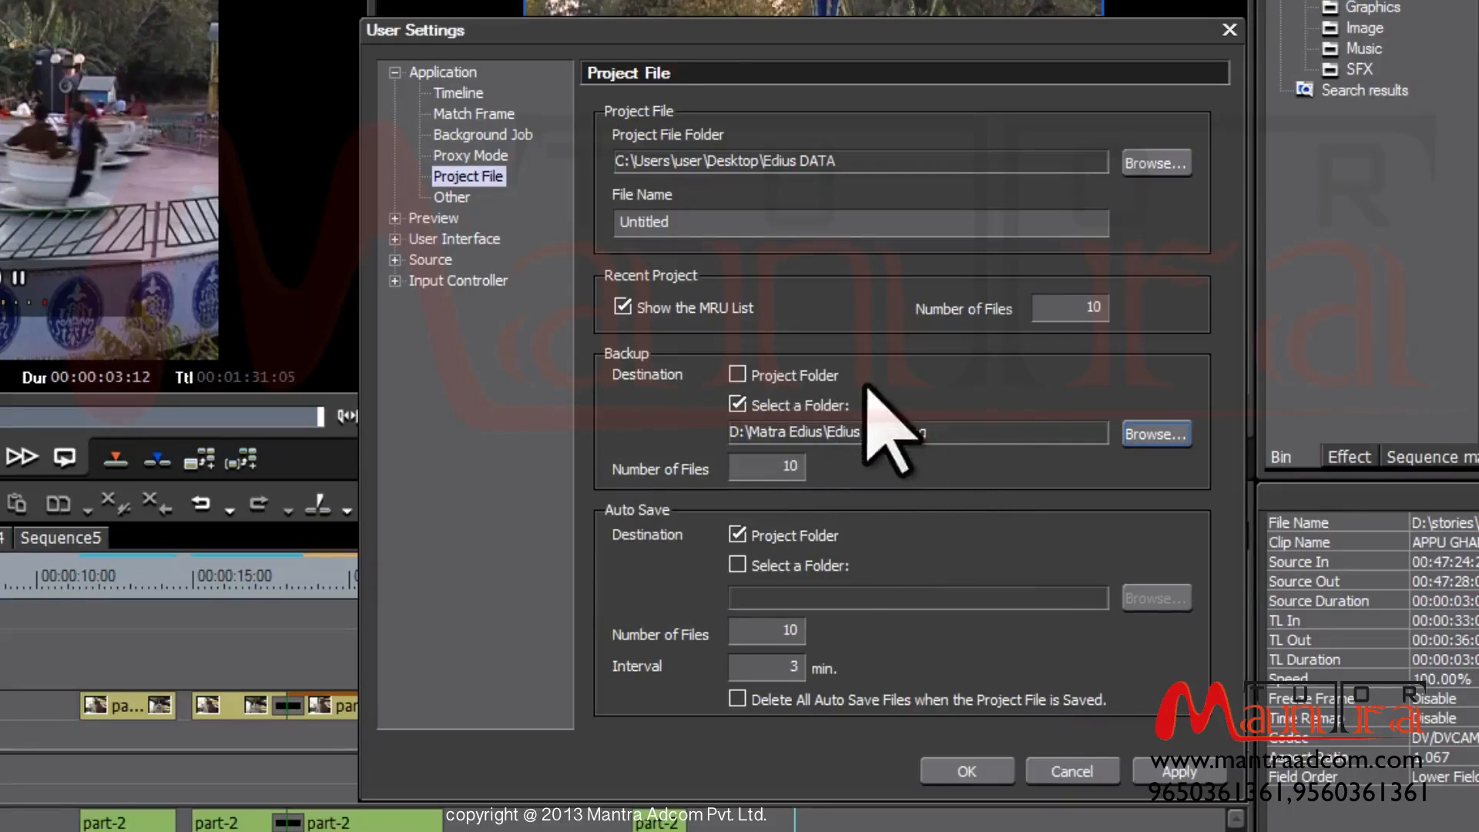
- Set the backup destination back to Project Folder
click(736, 405)
click(738, 374)
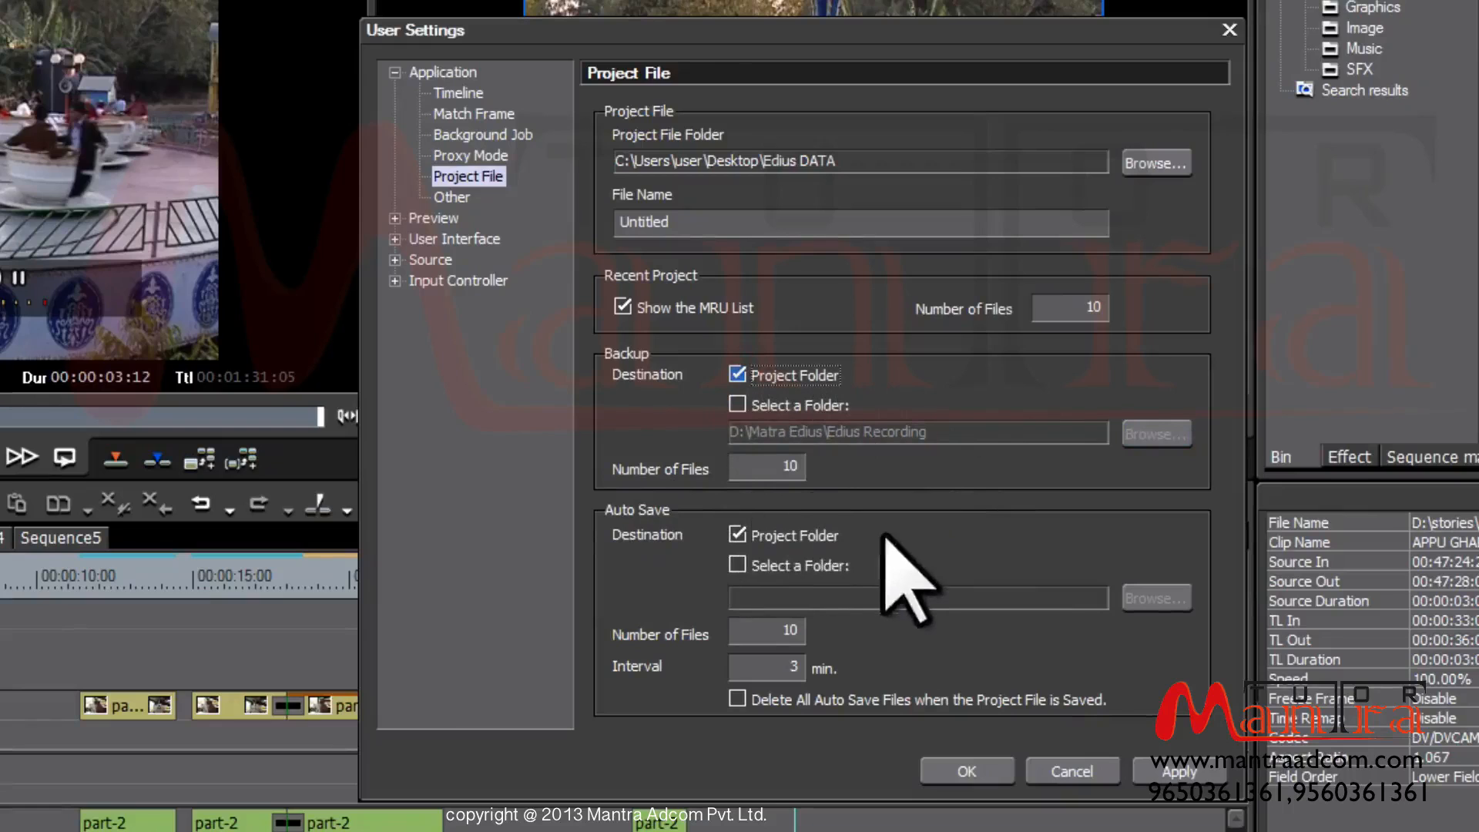
- Try switching the auto-save destination from Project Folder to a selected folder, cancelling the folder choice
click(737, 565)
click(737, 535)
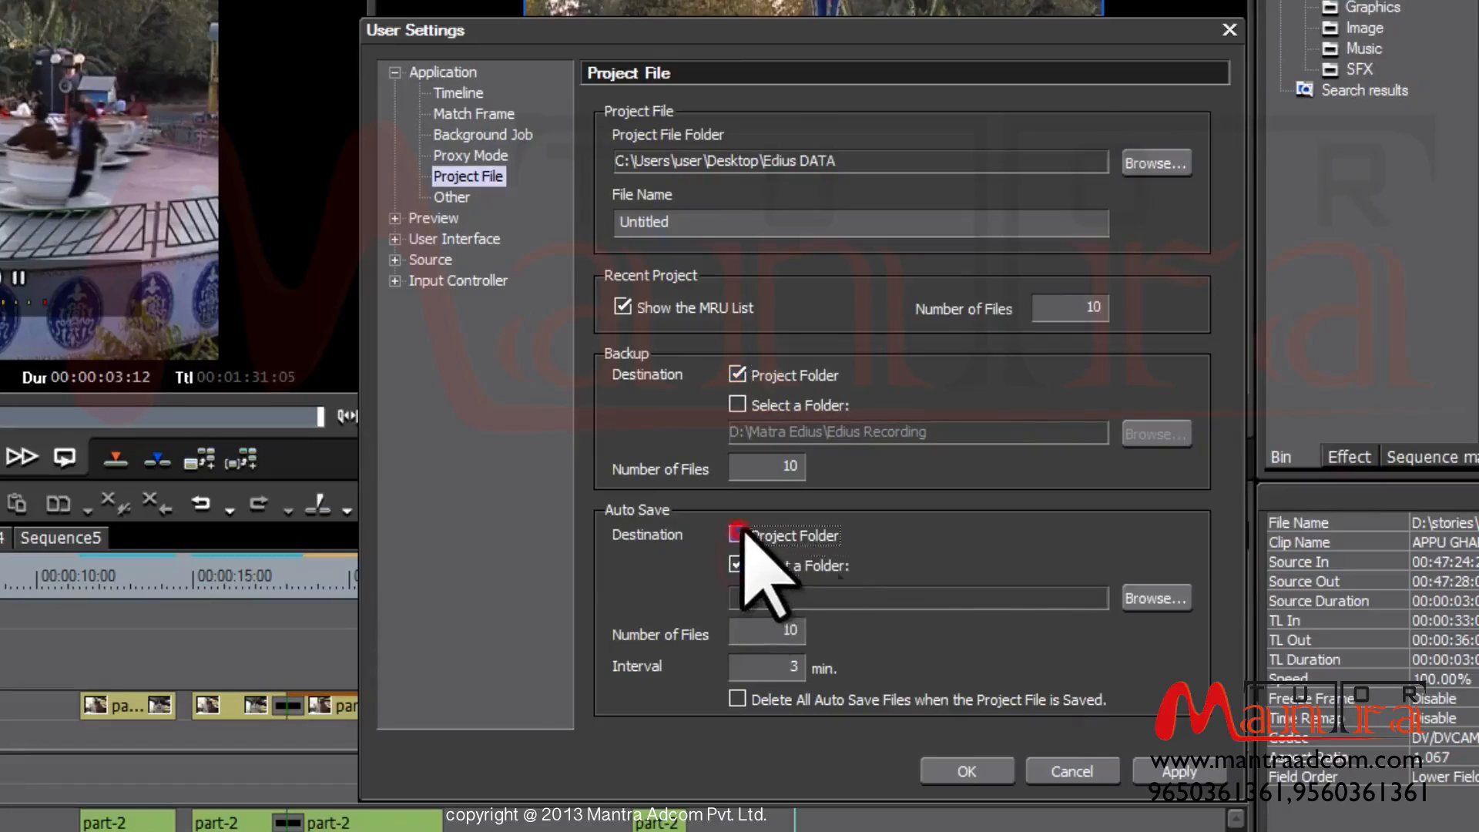
click(1146, 599)
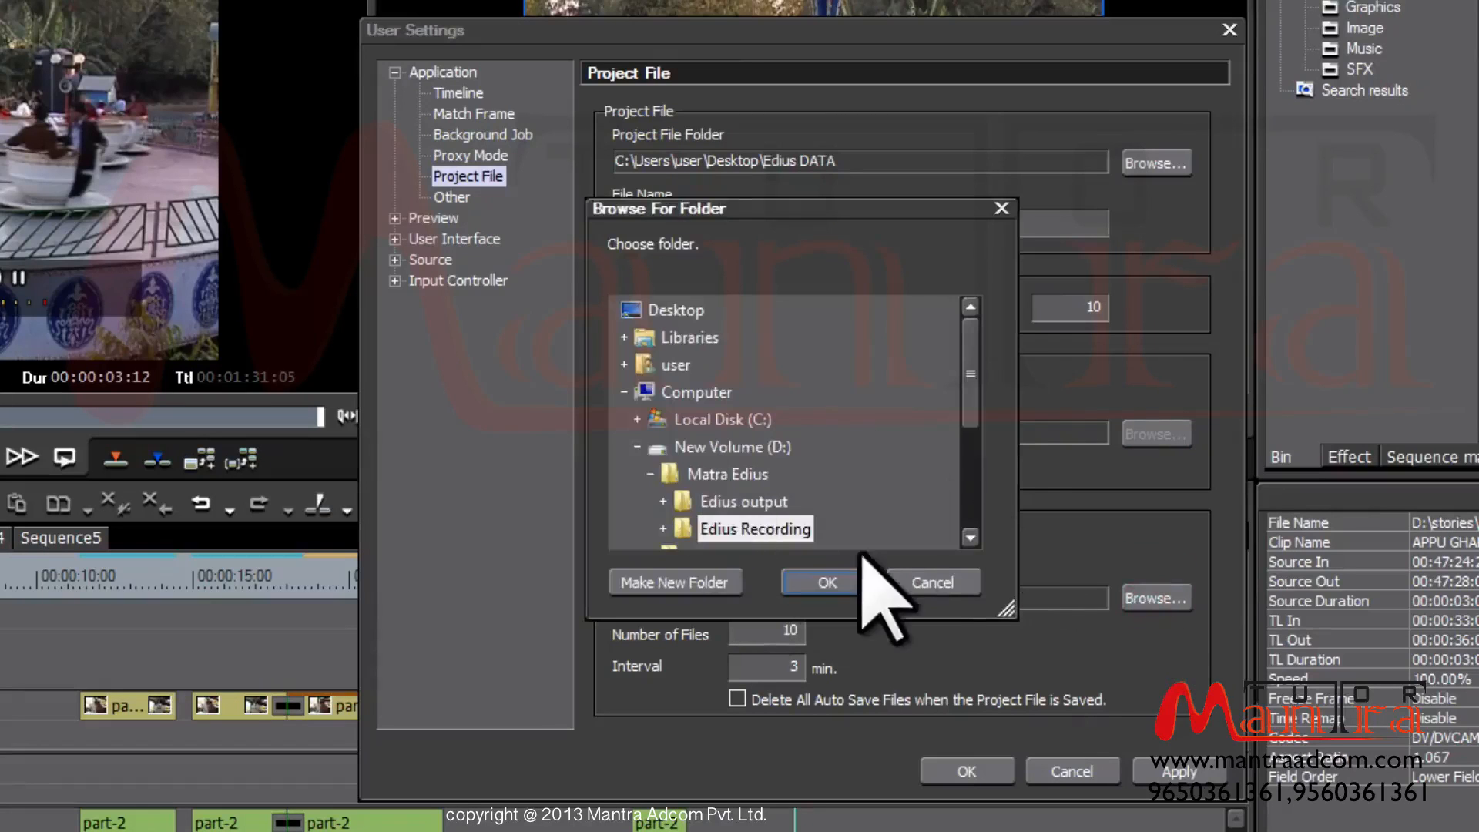
click(929, 578)
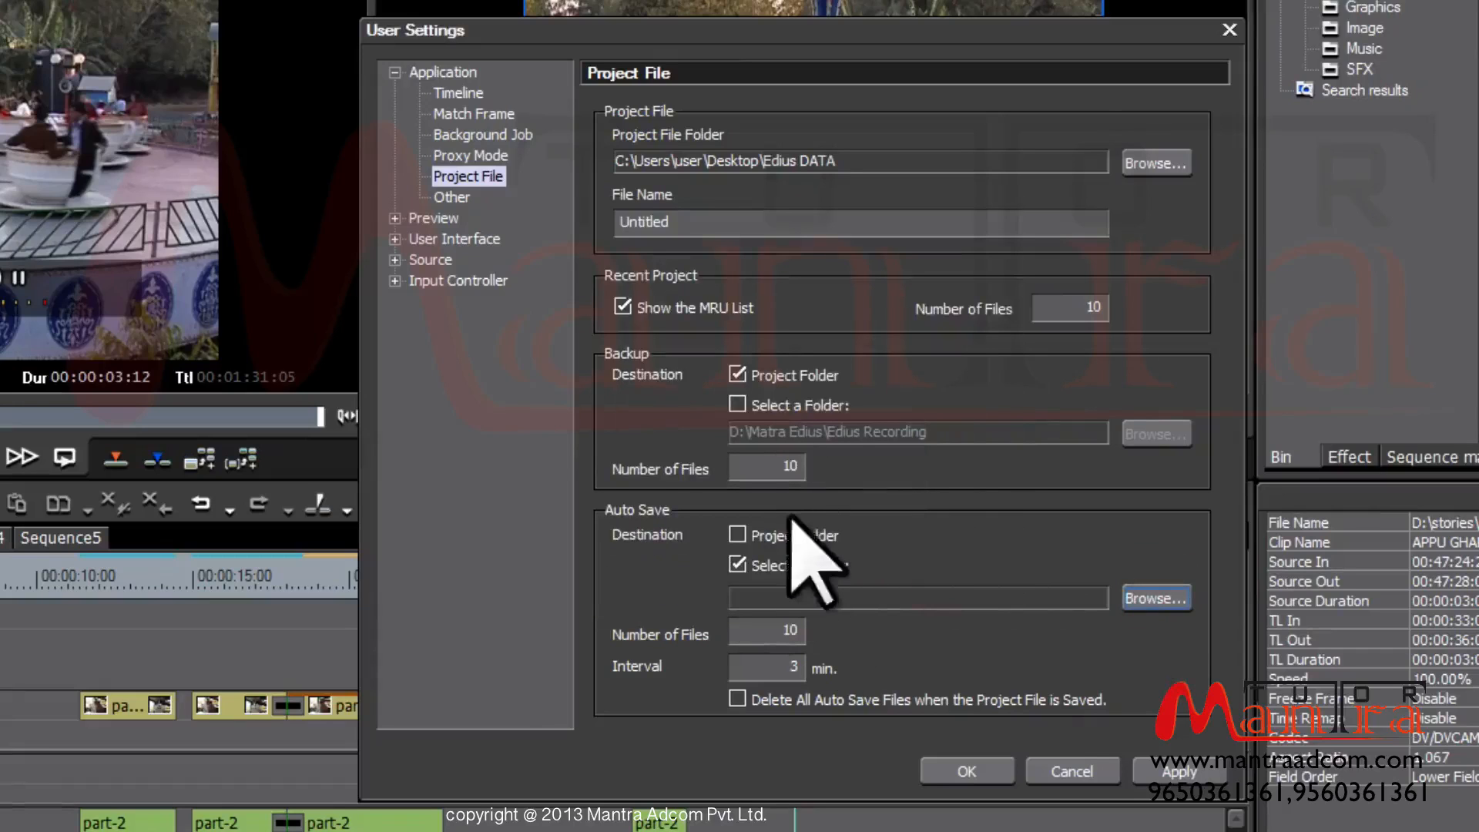
- Examine the number of files kept for backup and auto-save, and the auto-save interval
click(763, 462)
click(766, 632)
click(774, 467)
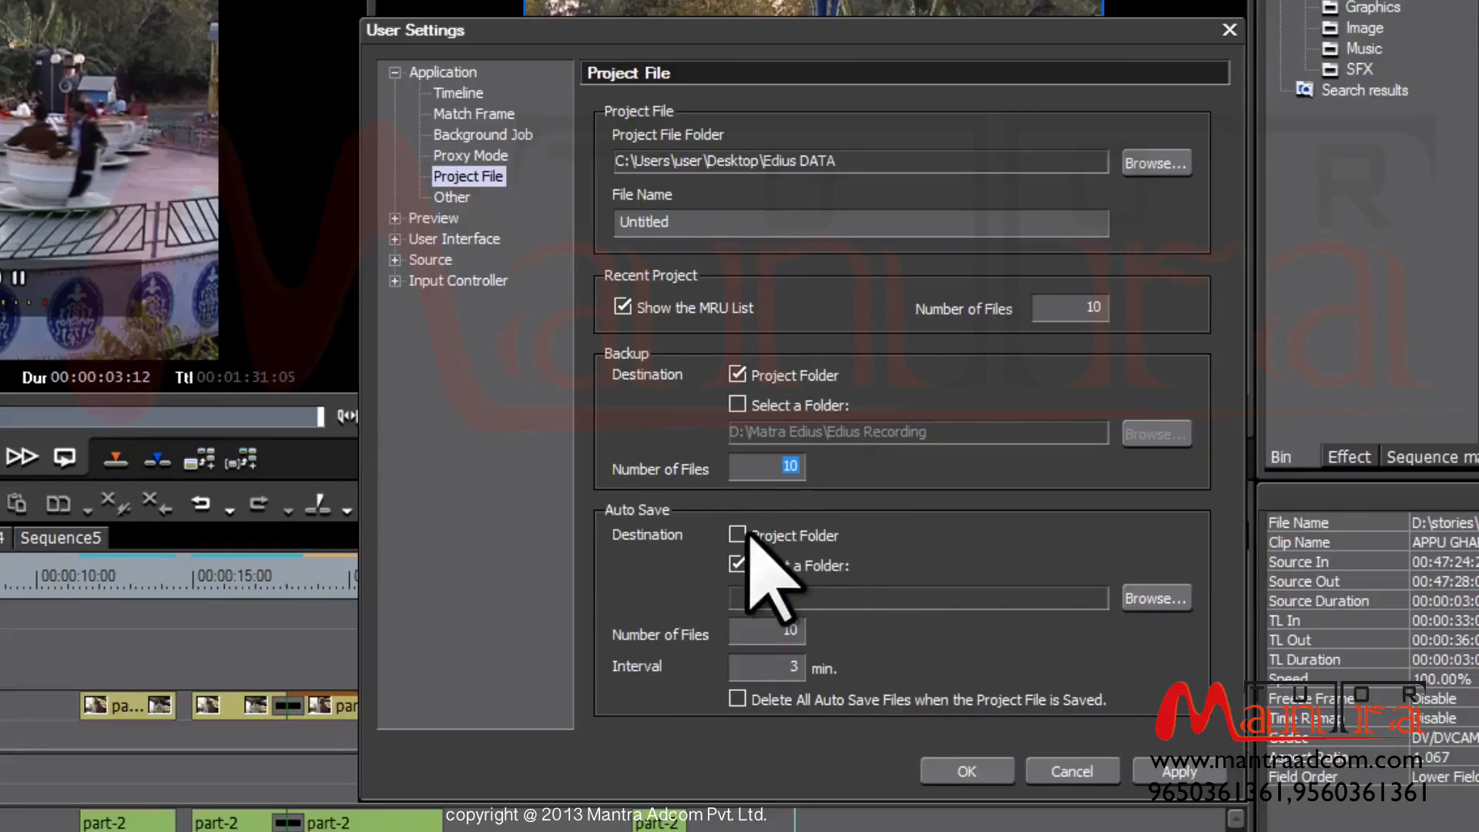
click(737, 563)
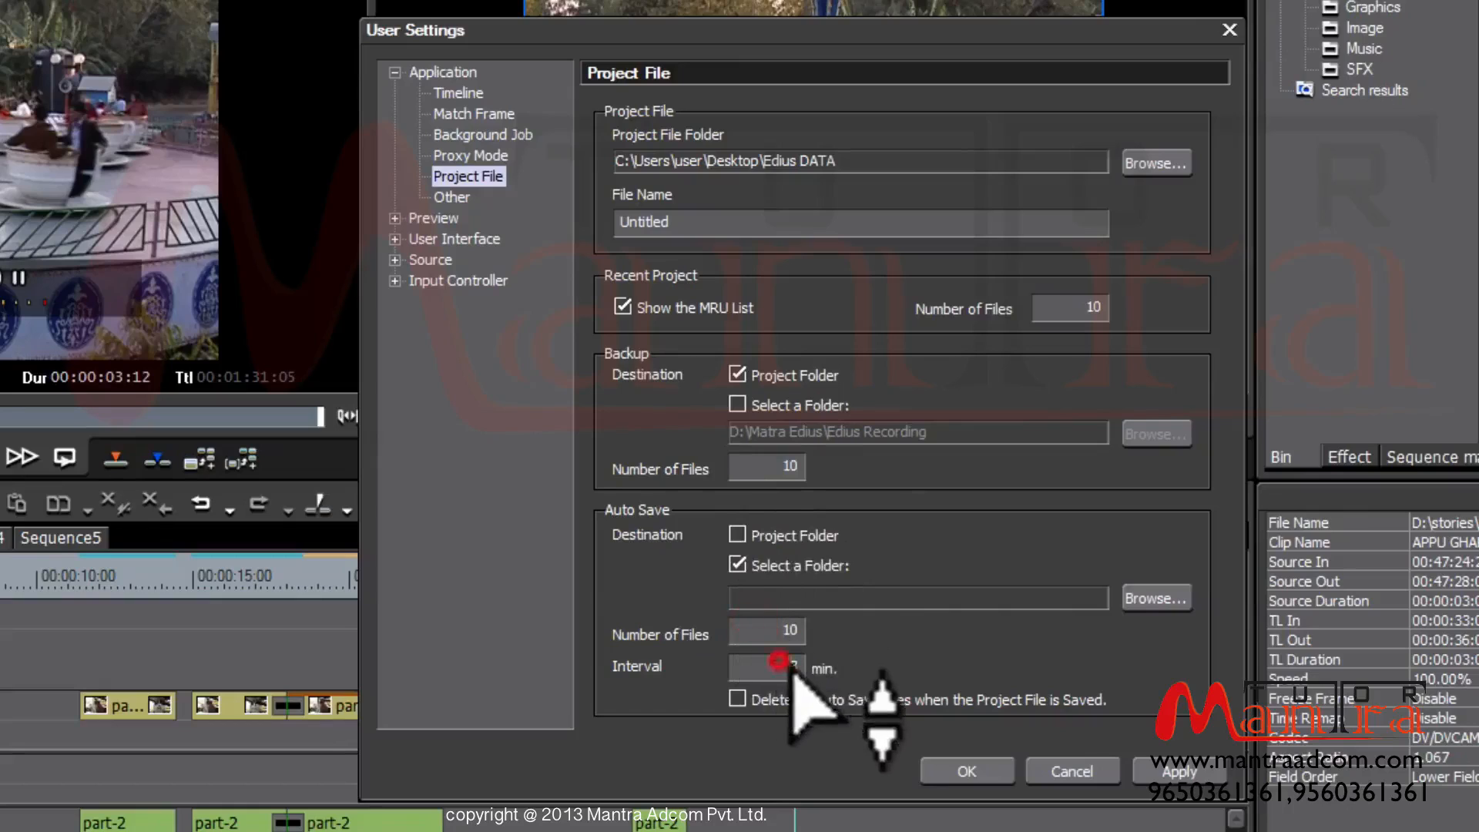
click(747, 630)
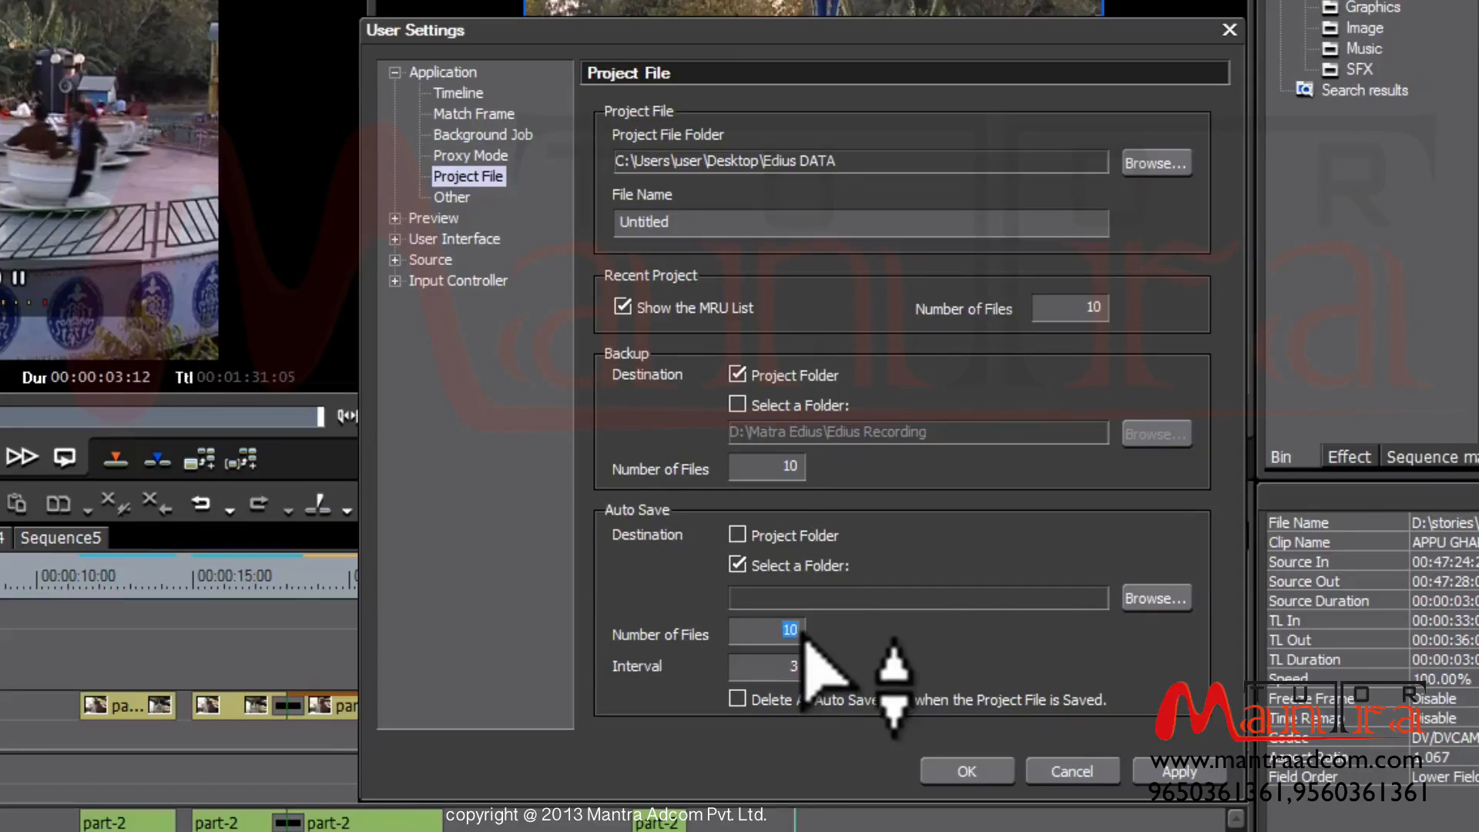
click(751, 666)
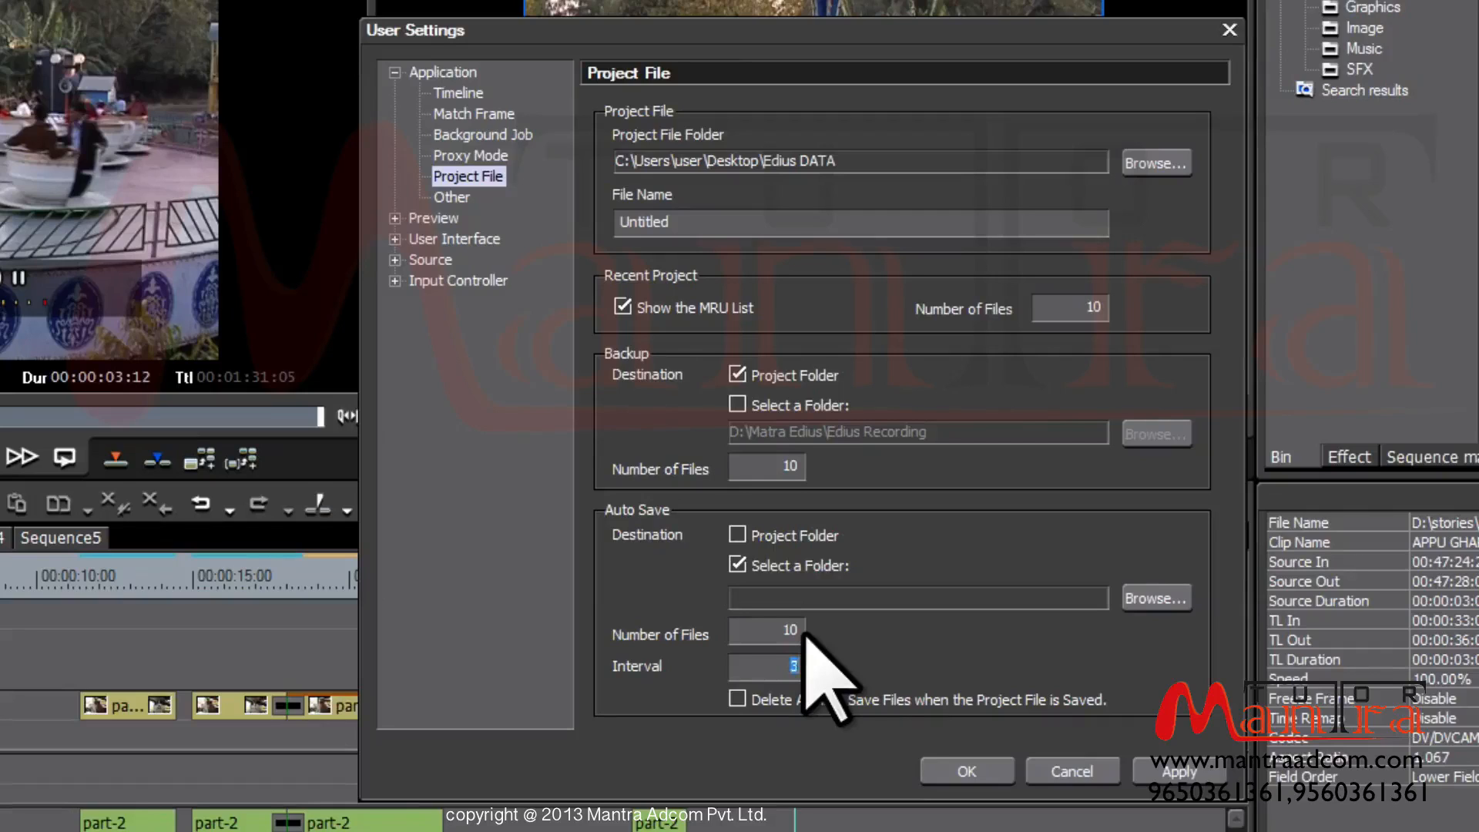
click(790, 664)
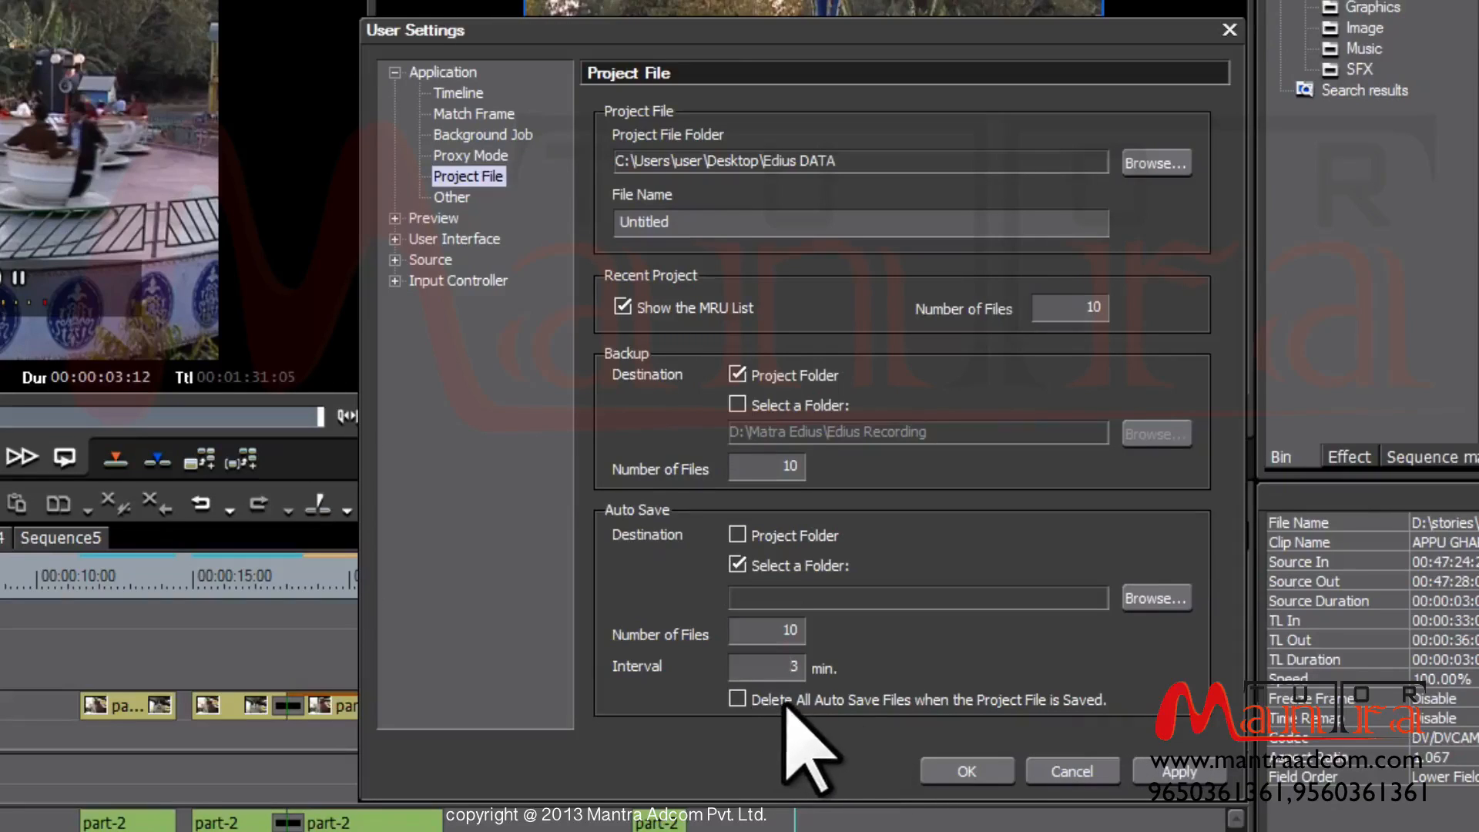
- Set the auto-save destination back to Project Folder and accept the user settings
click(736, 535)
click(737, 564)
click(737, 566)
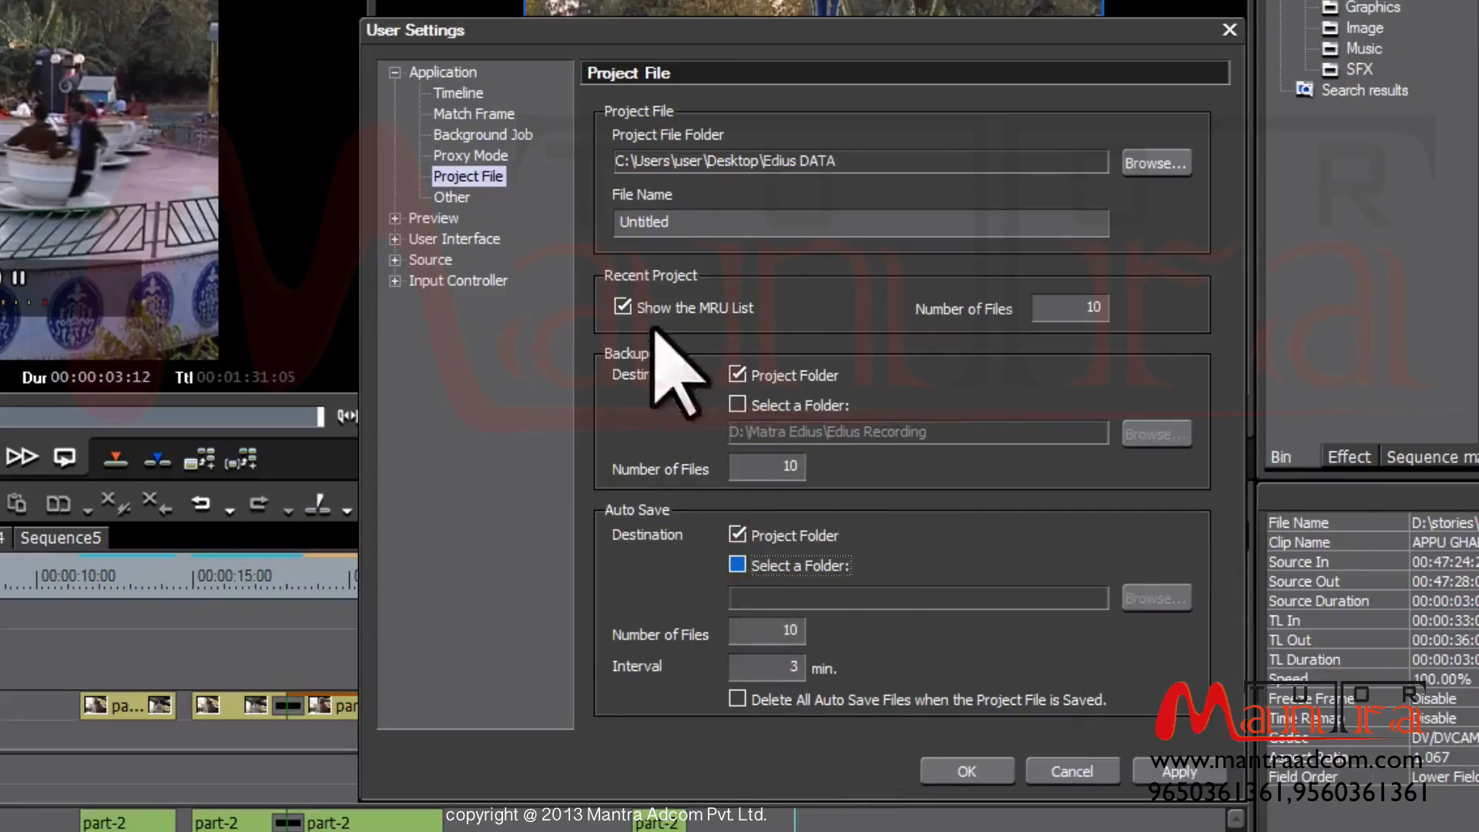
click(967, 771)
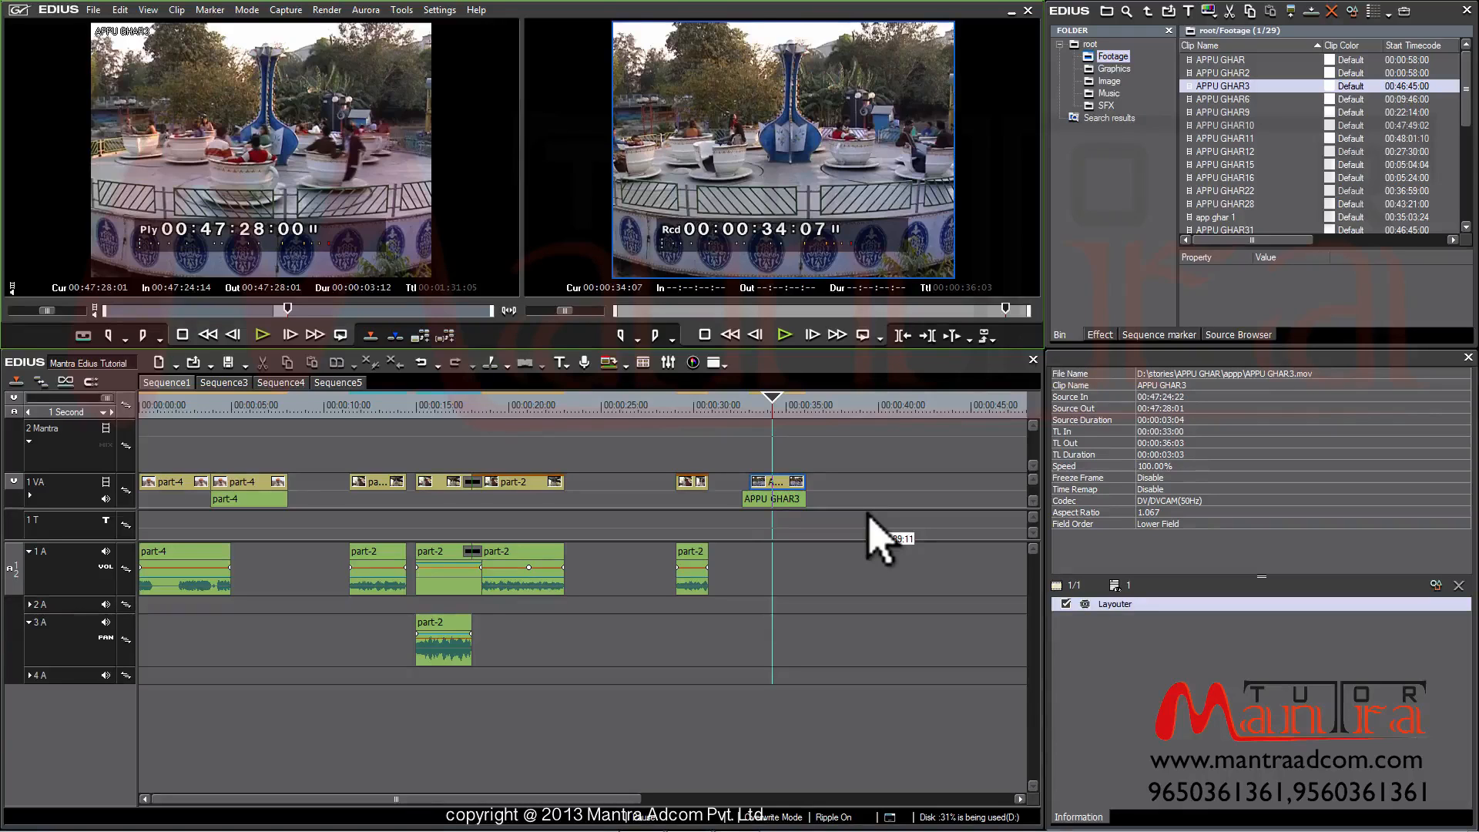
- Reopen the user settings and switch both the backup and auto-save destinations from Project Folder to Select a Folder
click(439, 10)
click(456, 41)
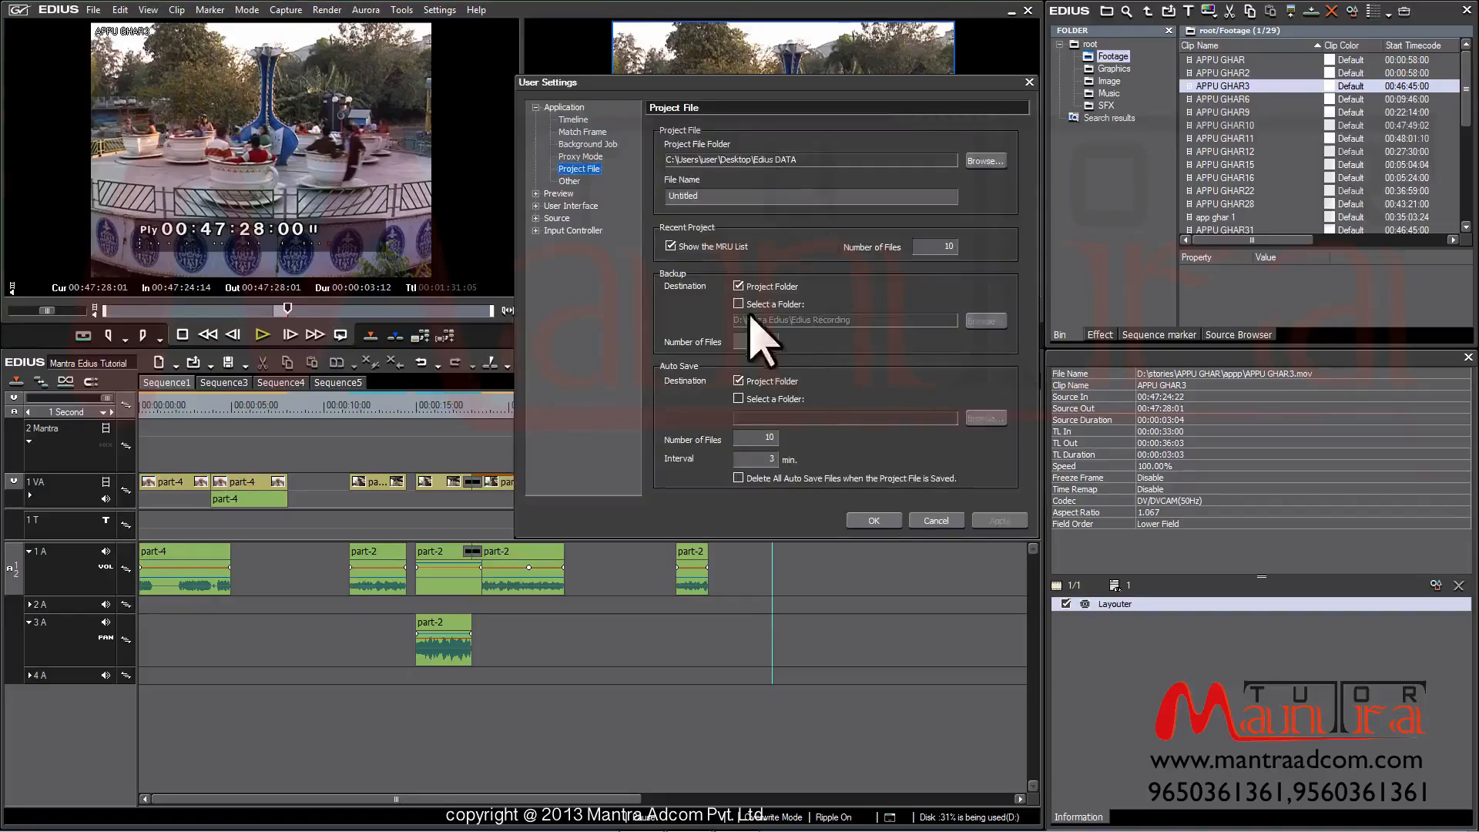
click(738, 286)
click(738, 381)
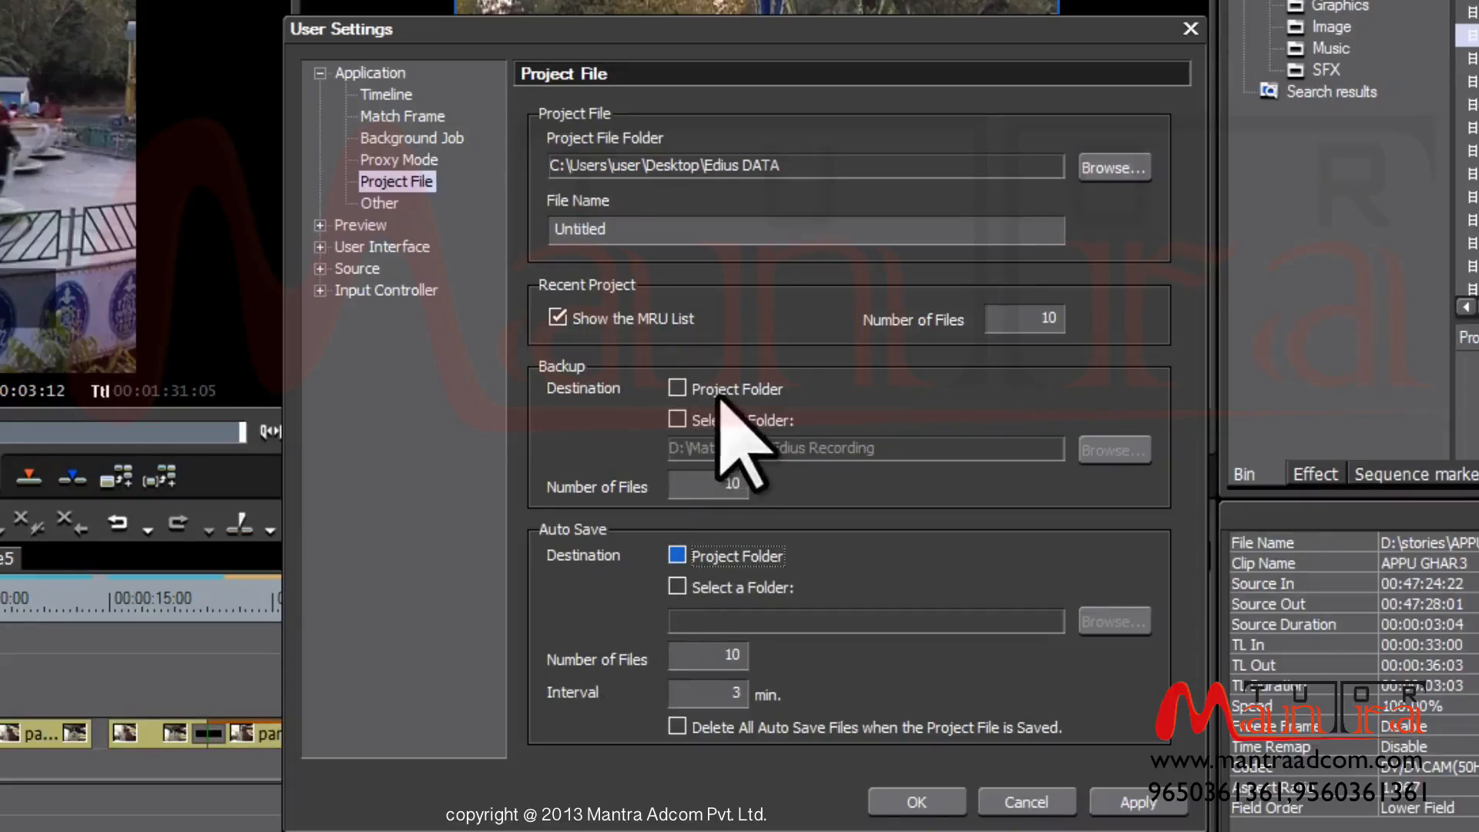
click(677, 420)
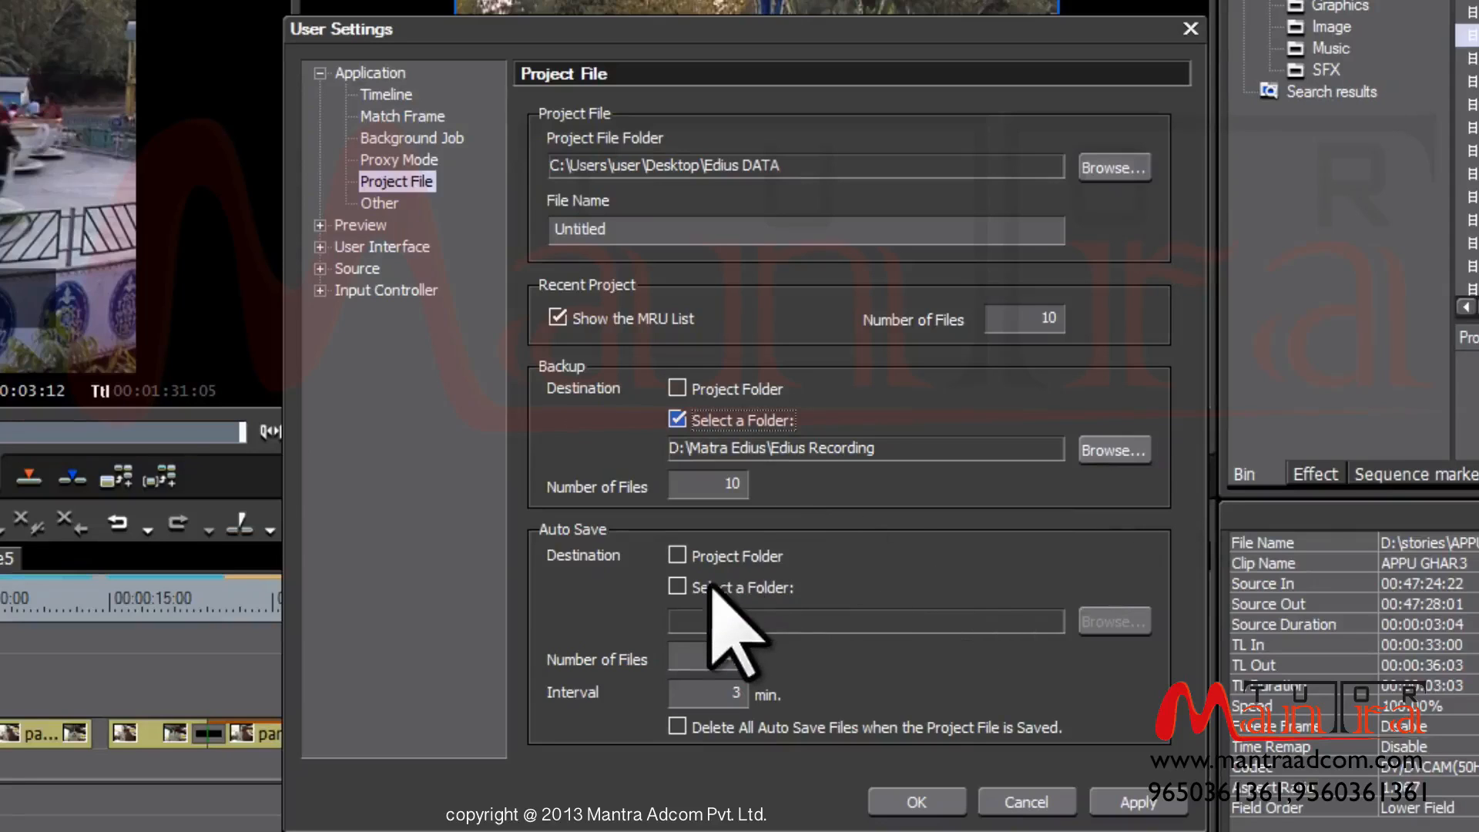
click(683, 585)
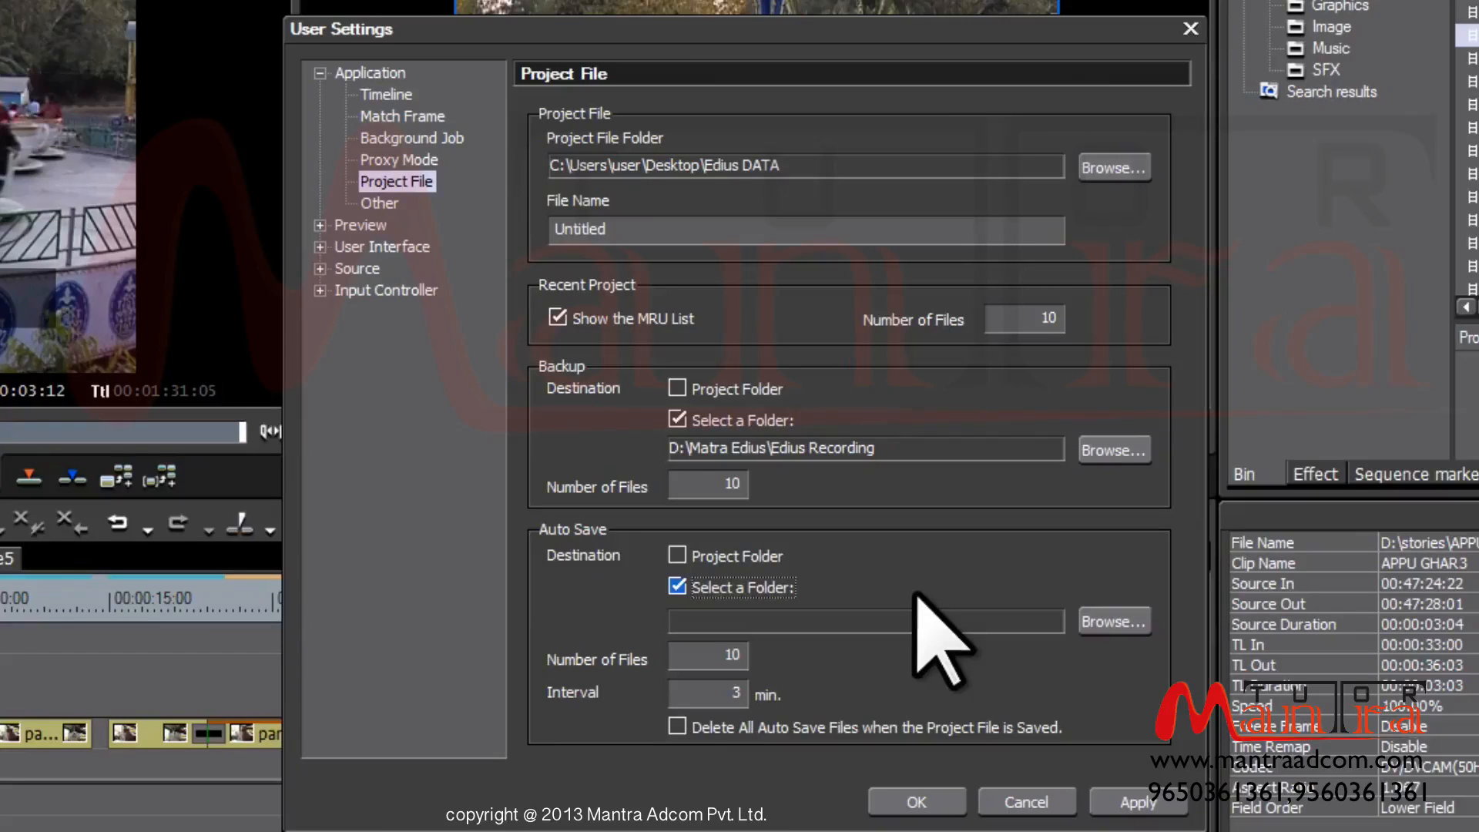
- Set both the auto-save and backup destinations back to Project Folder and accept the user settings
click(693, 587)
click(679, 551)
click(677, 389)
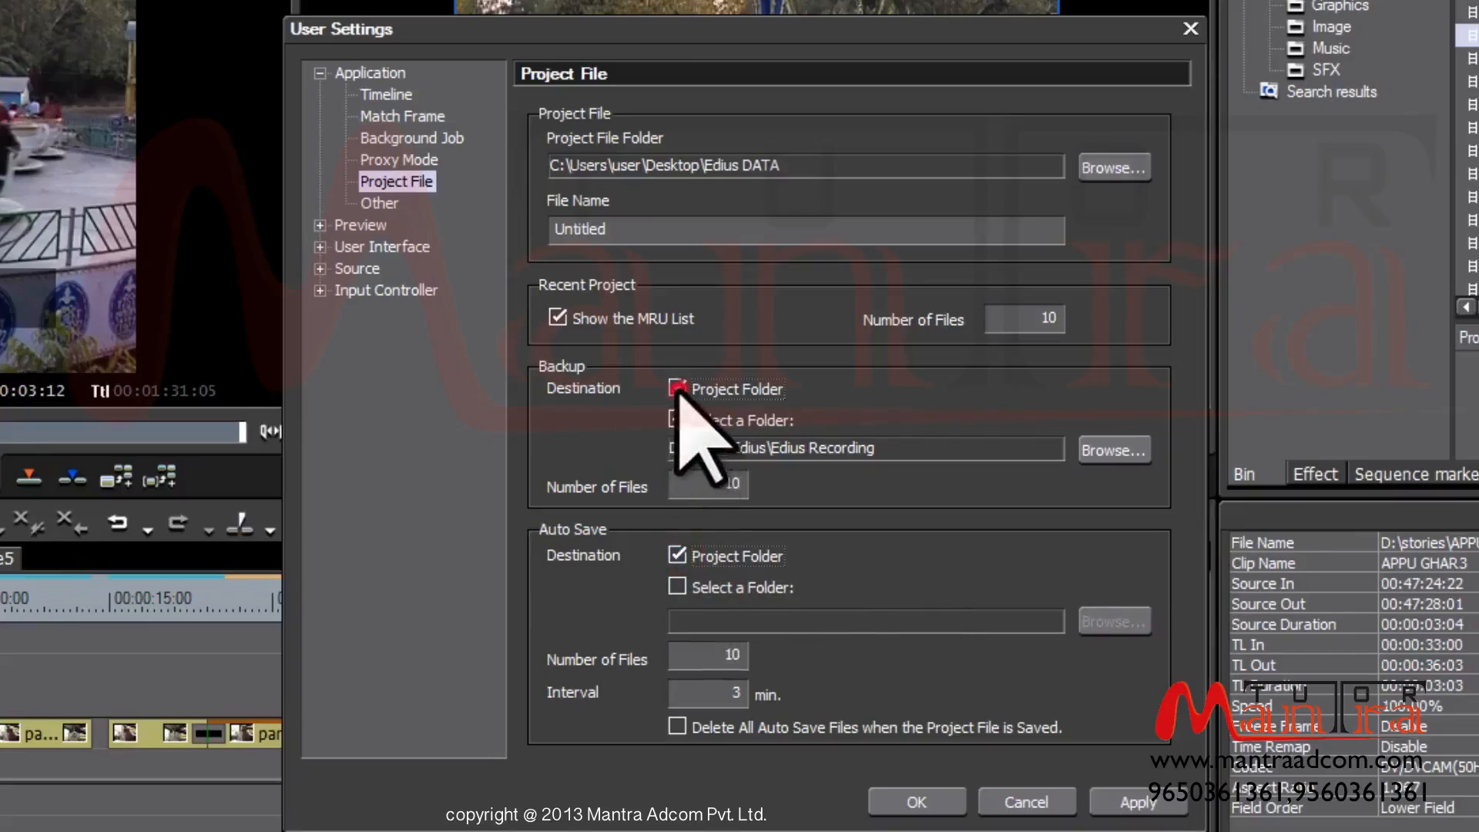
click(677, 420)
click(931, 801)
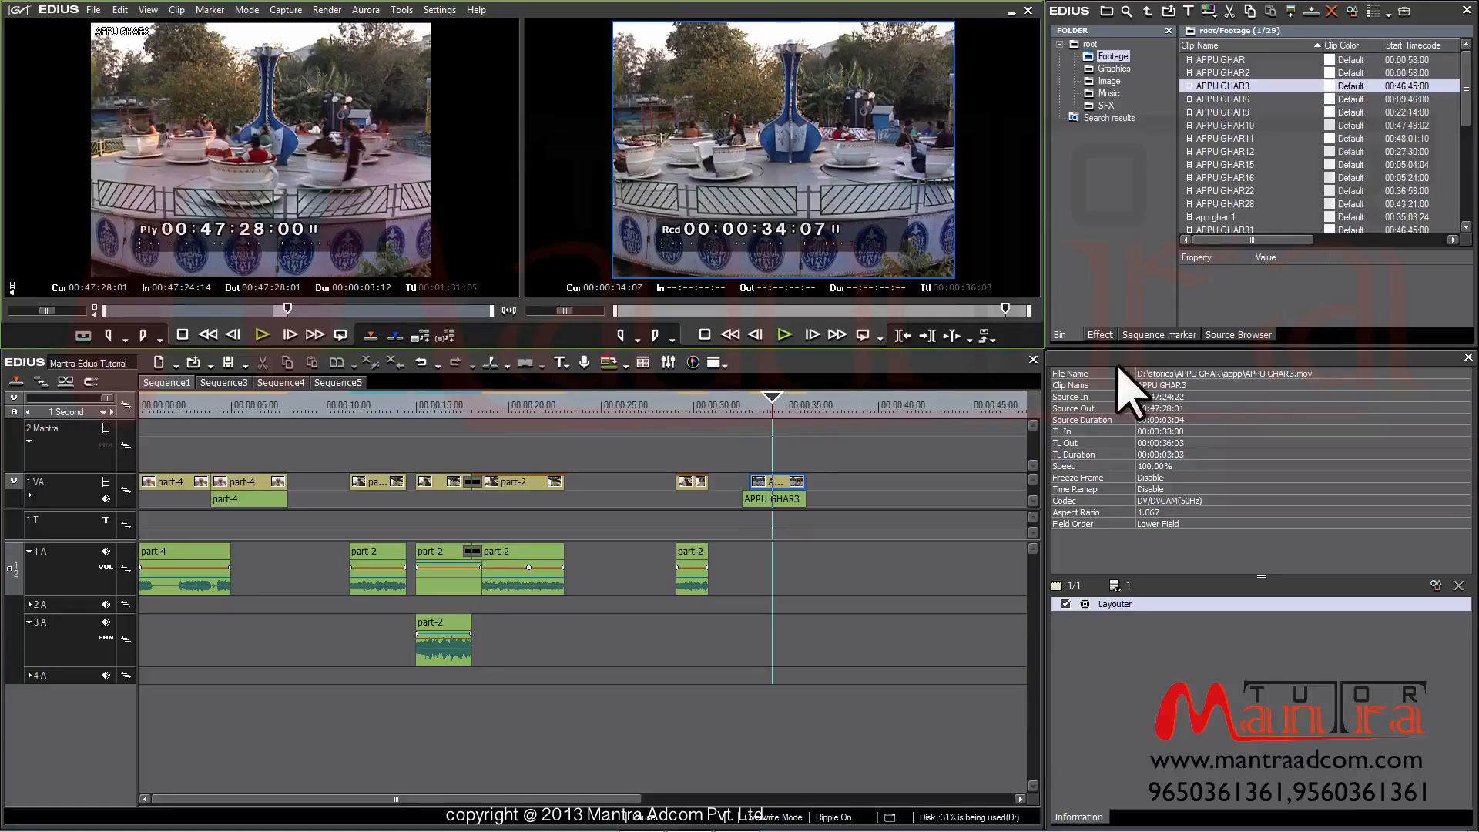
- Switch to Windows Explorer and open the folder D:\Matra Edius\Edius Recording\Mantra Edius Tutorial\Project
mouse_move(259, 827)
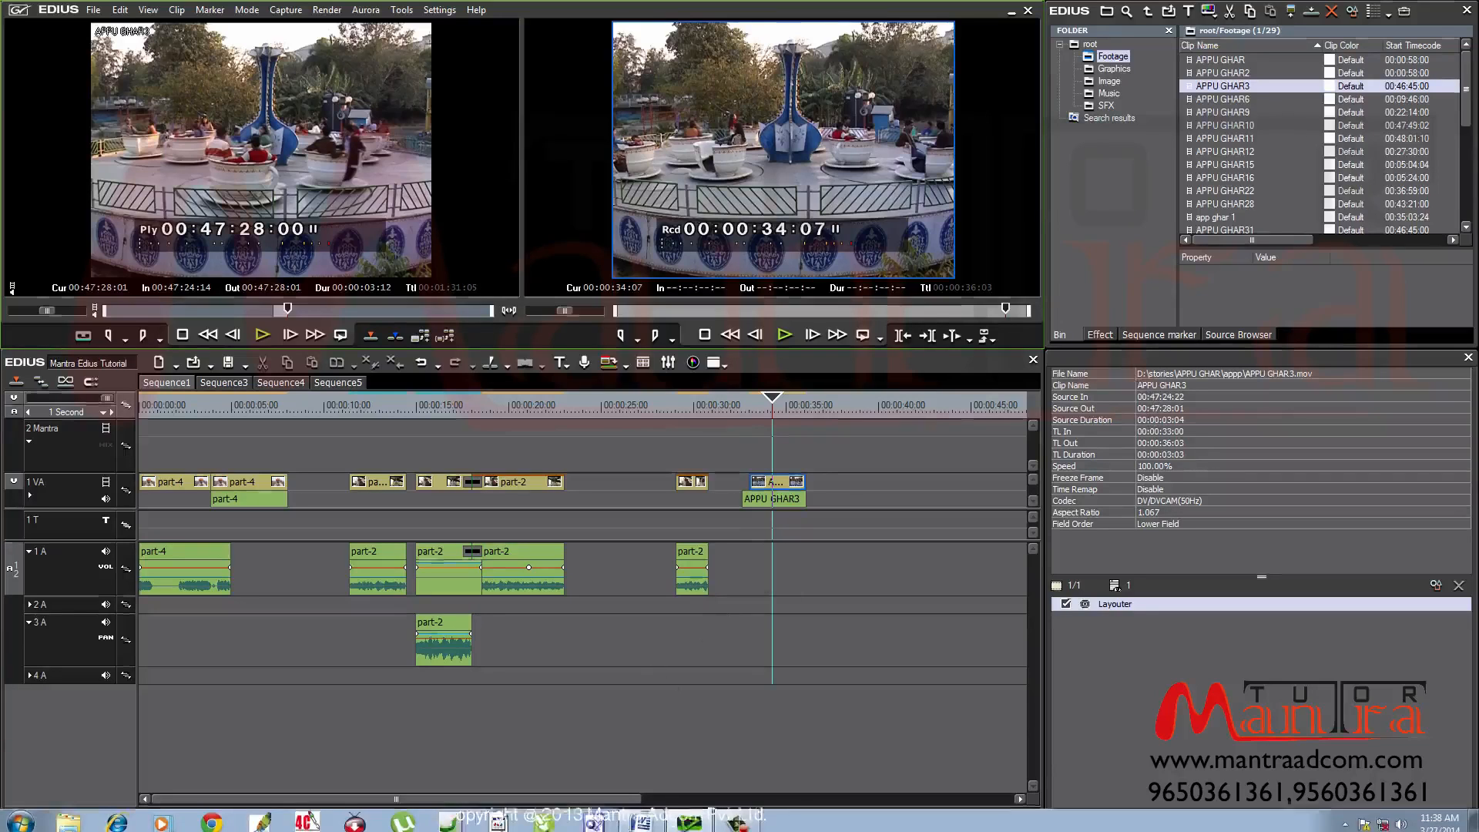
click(68, 818)
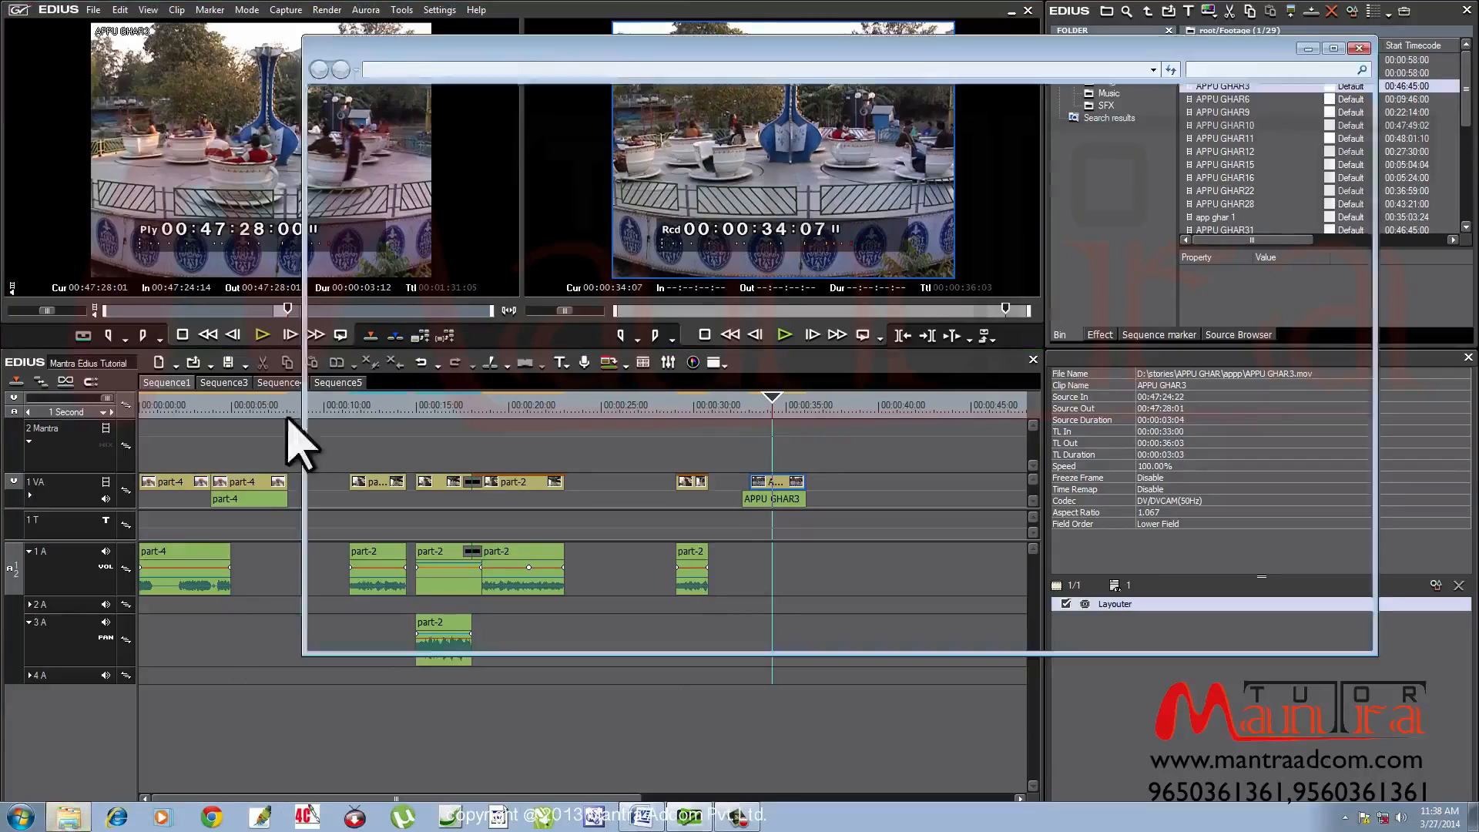
click(424, 368)
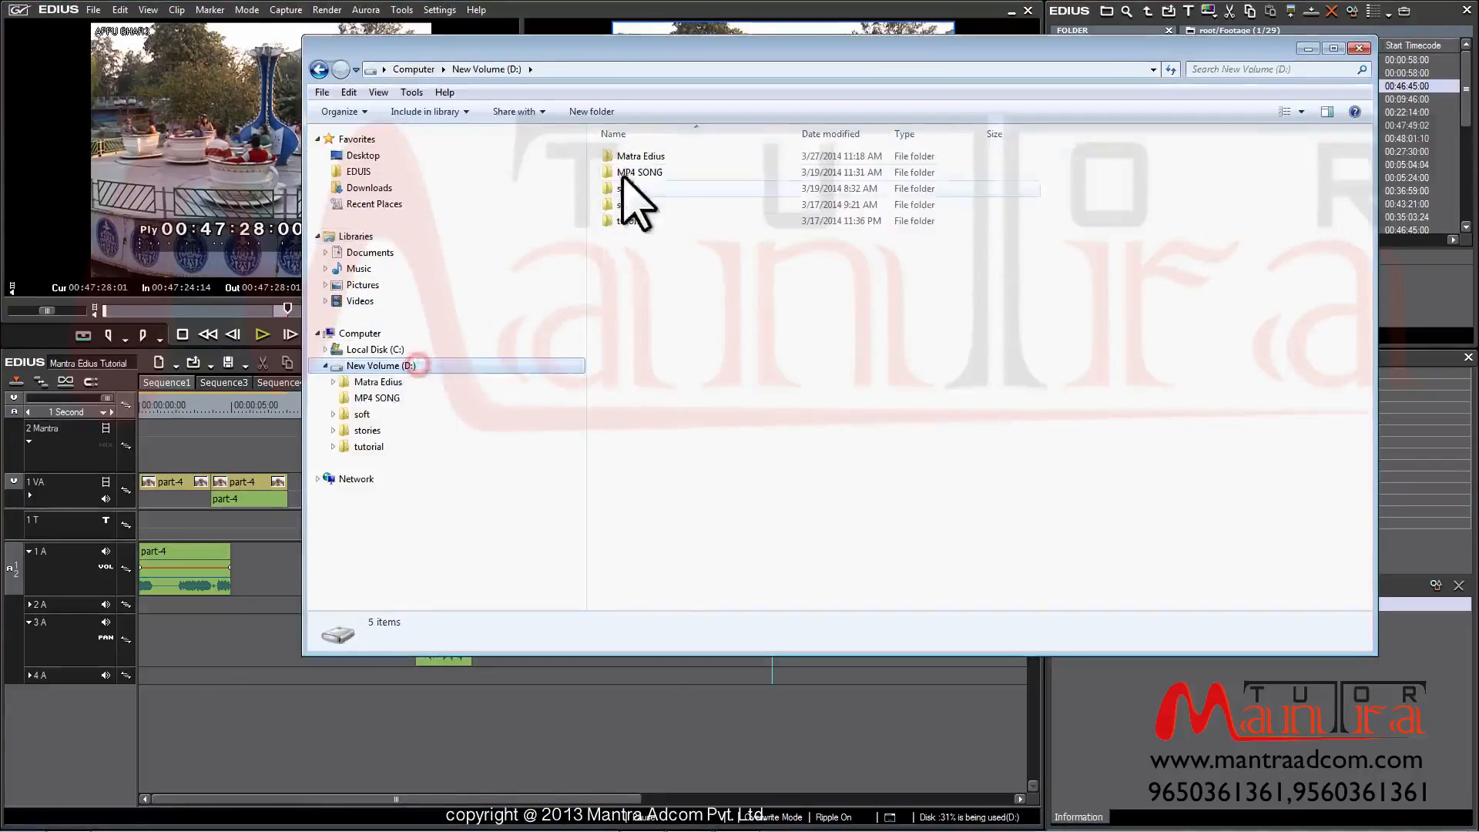
double_click(663, 159)
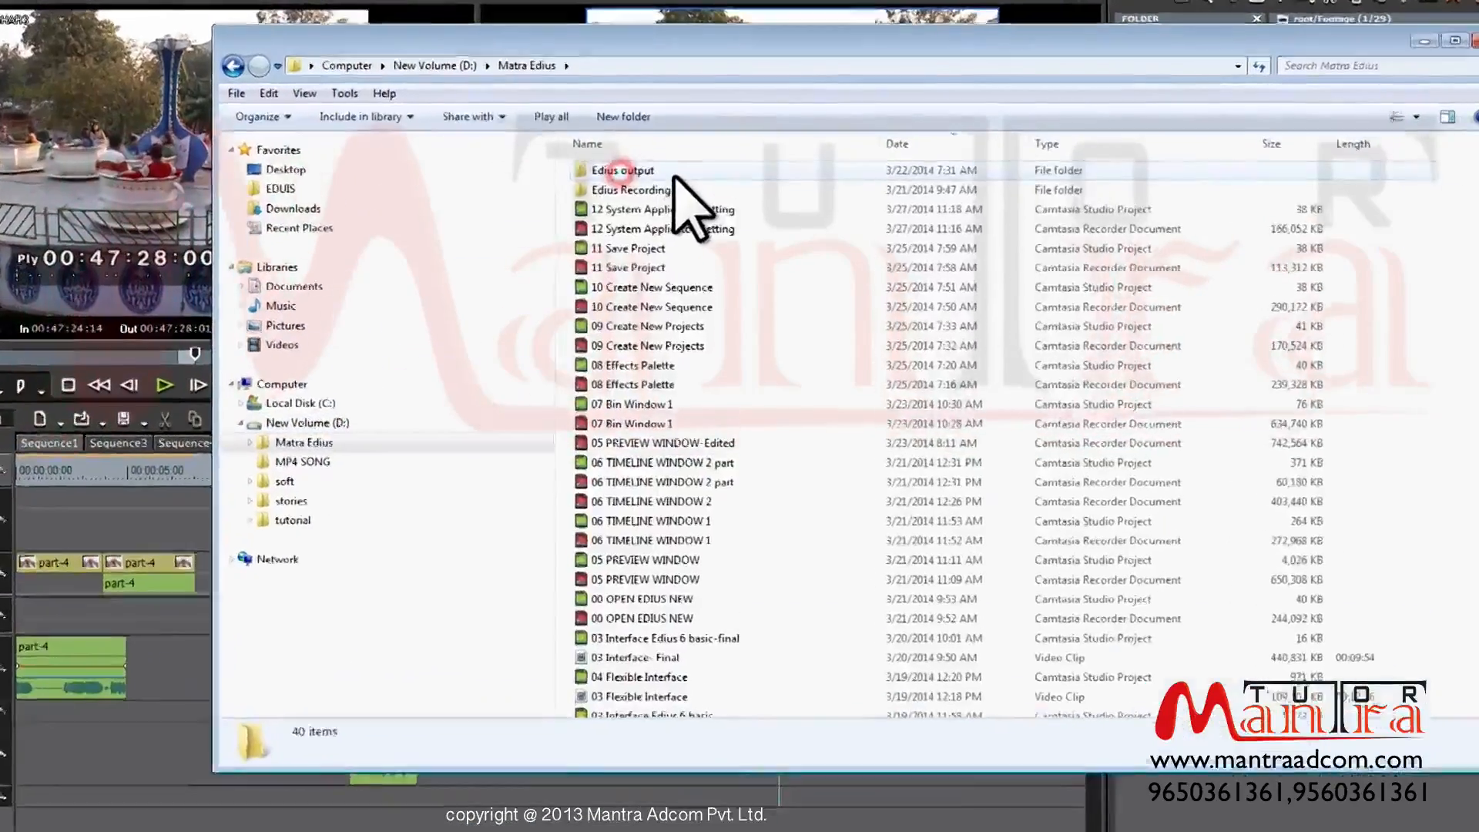
double_click(662, 189)
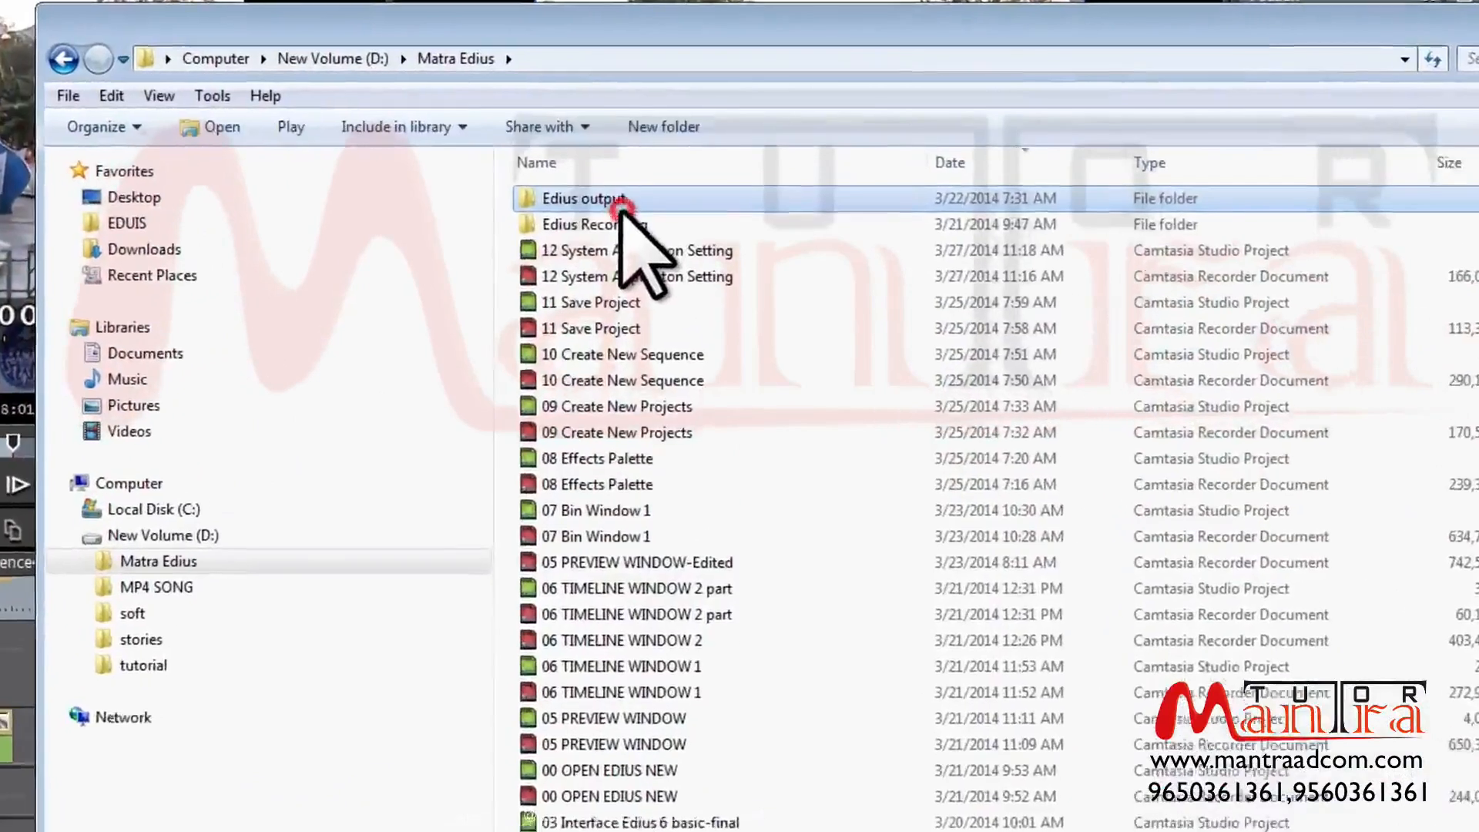
double_click(617, 210)
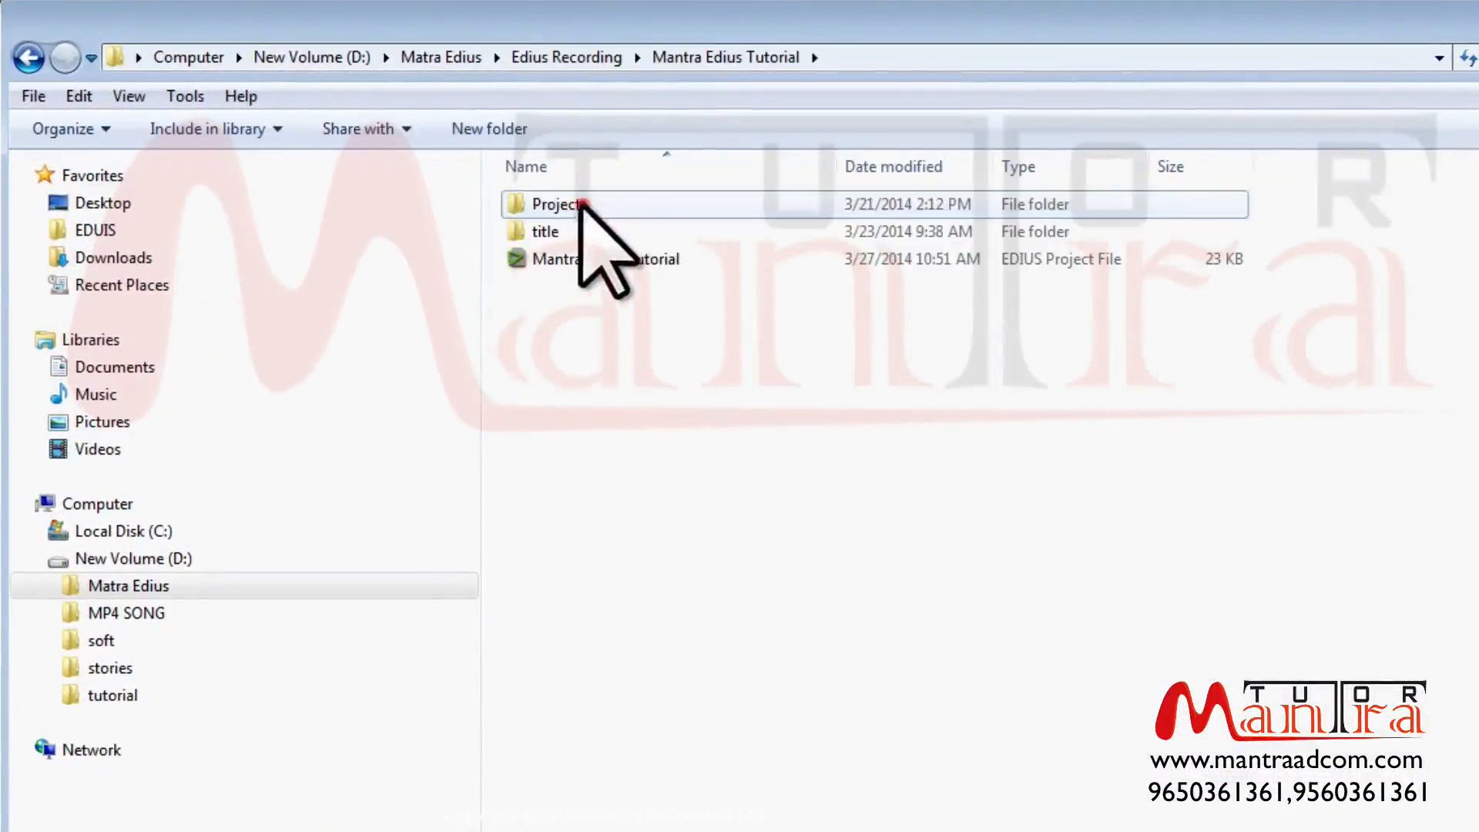
double_click(583, 205)
- Open the Backup folder and sort its project files by date modified, newest first
click(575, 231)
double_click(575, 231)
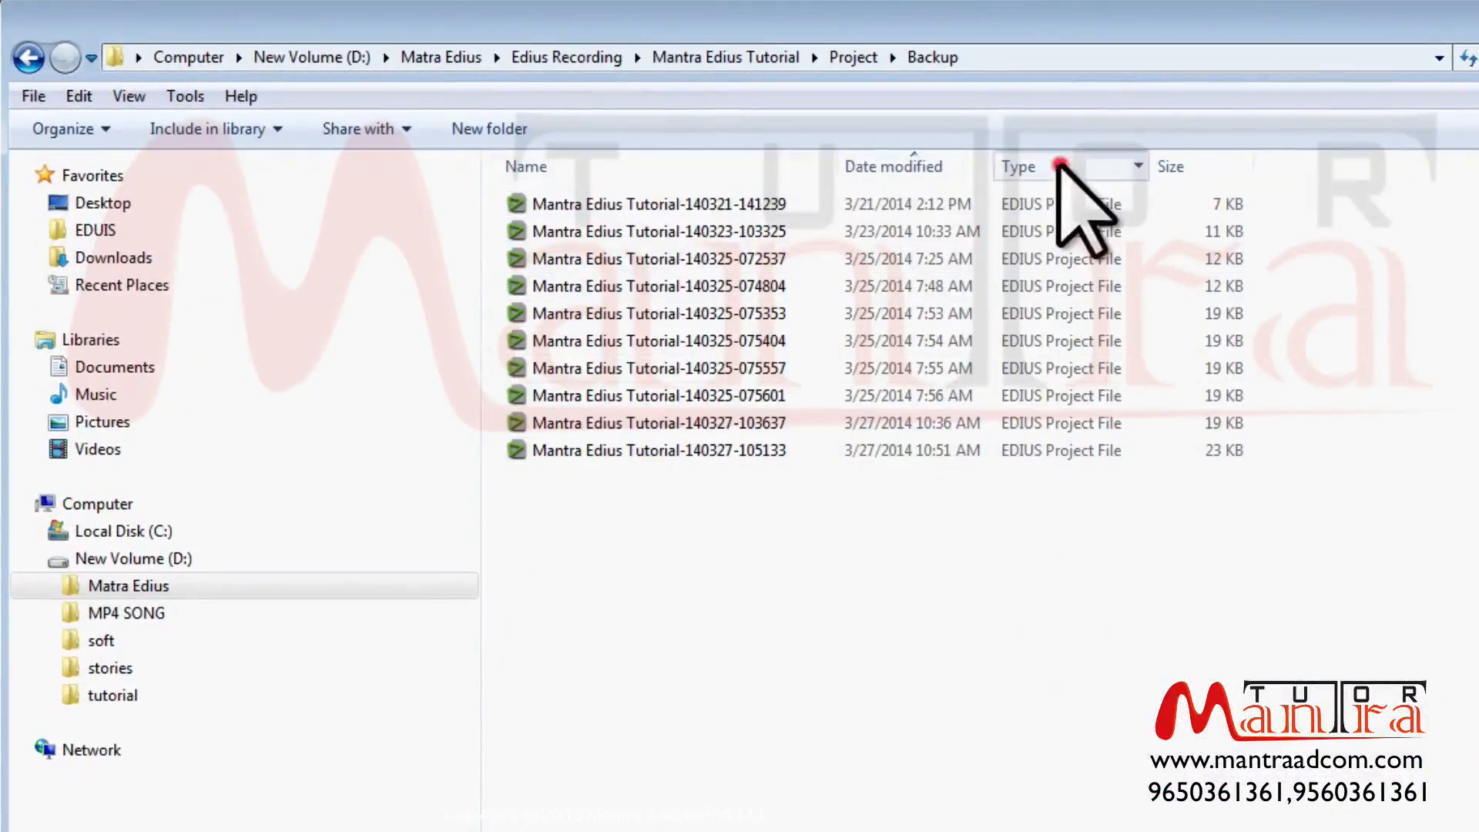
click(936, 166)
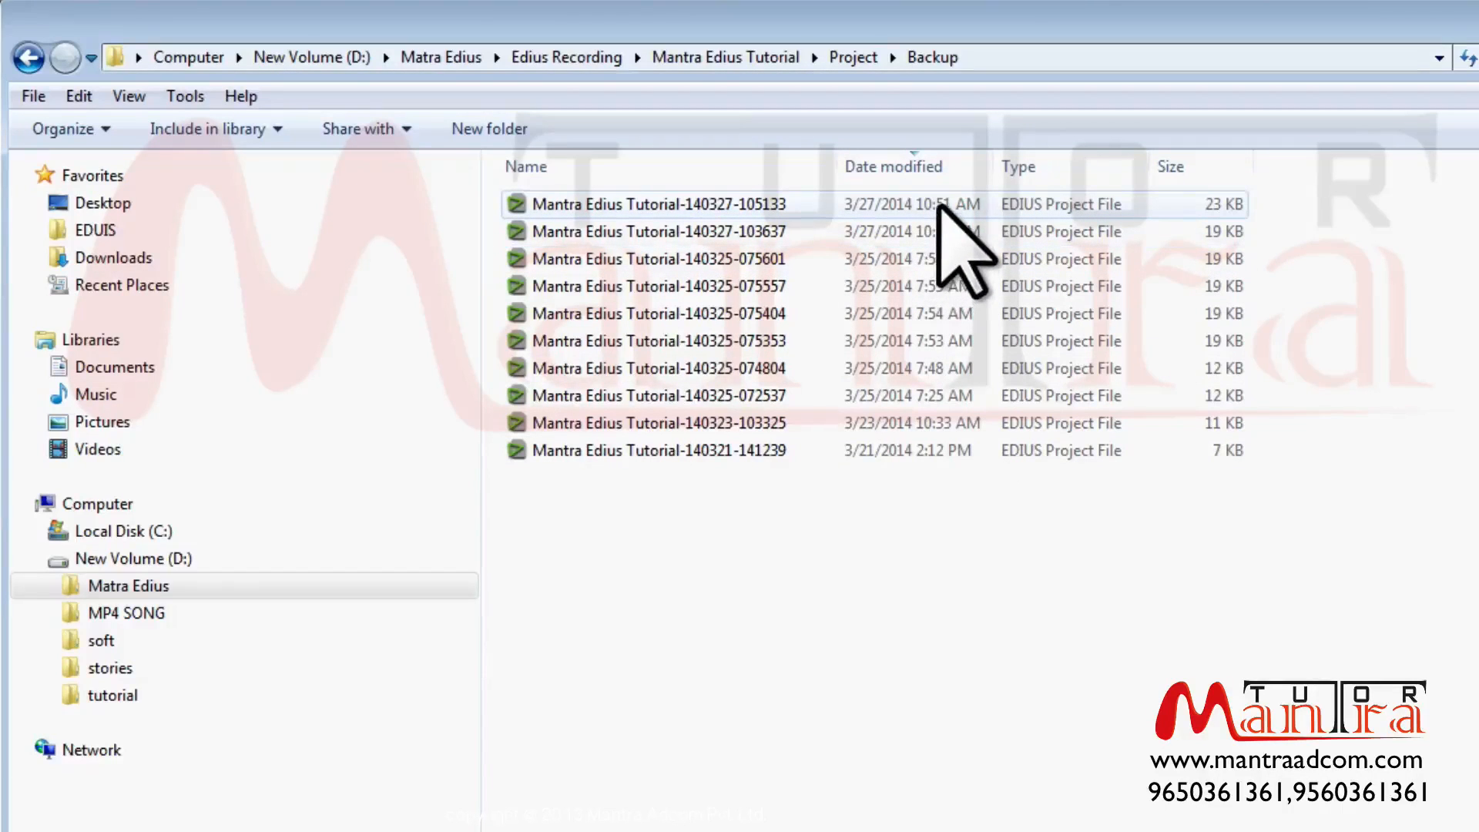
- Go back to the AutoSave folder, sort its files by date modified, newest first, and pick the most recent one
click(28, 57)
double_click(566, 206)
click(936, 167)
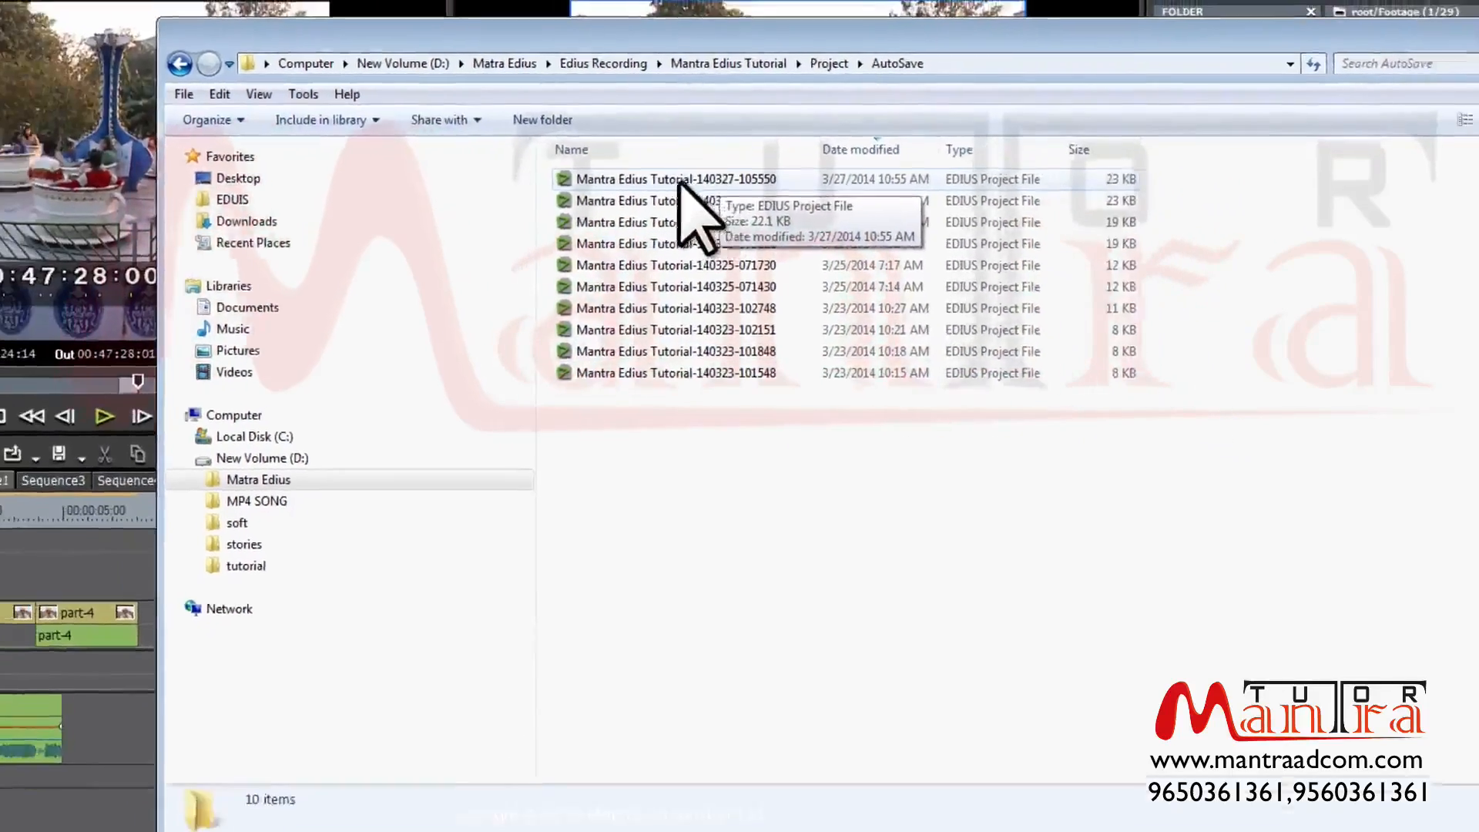
double_click(678, 179)
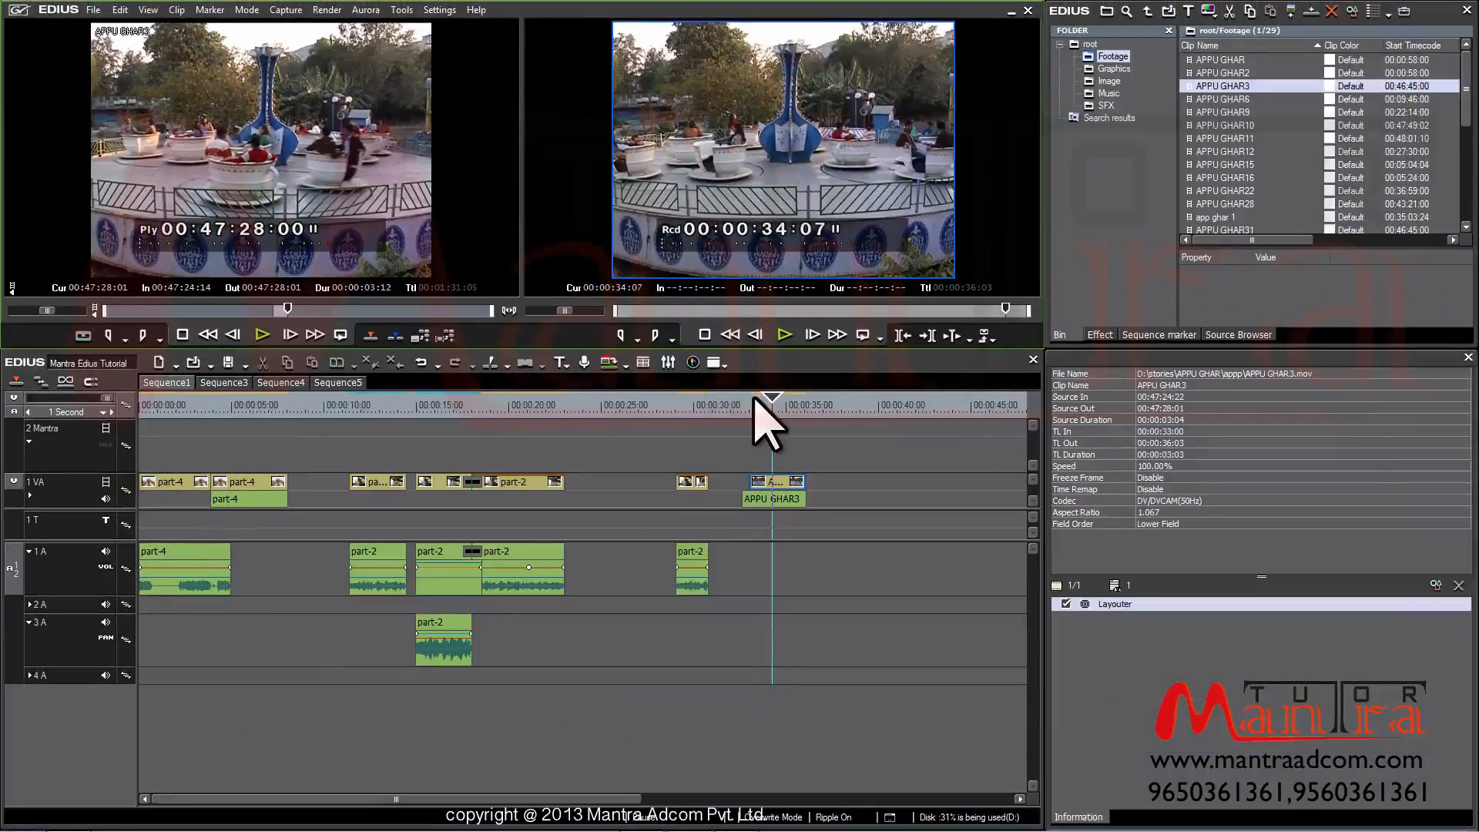
- Back in EDIUS, move the Sequence1 playhead to about 00:00:14:24 and bring up the File commands
drag(755, 399, 416, 397)
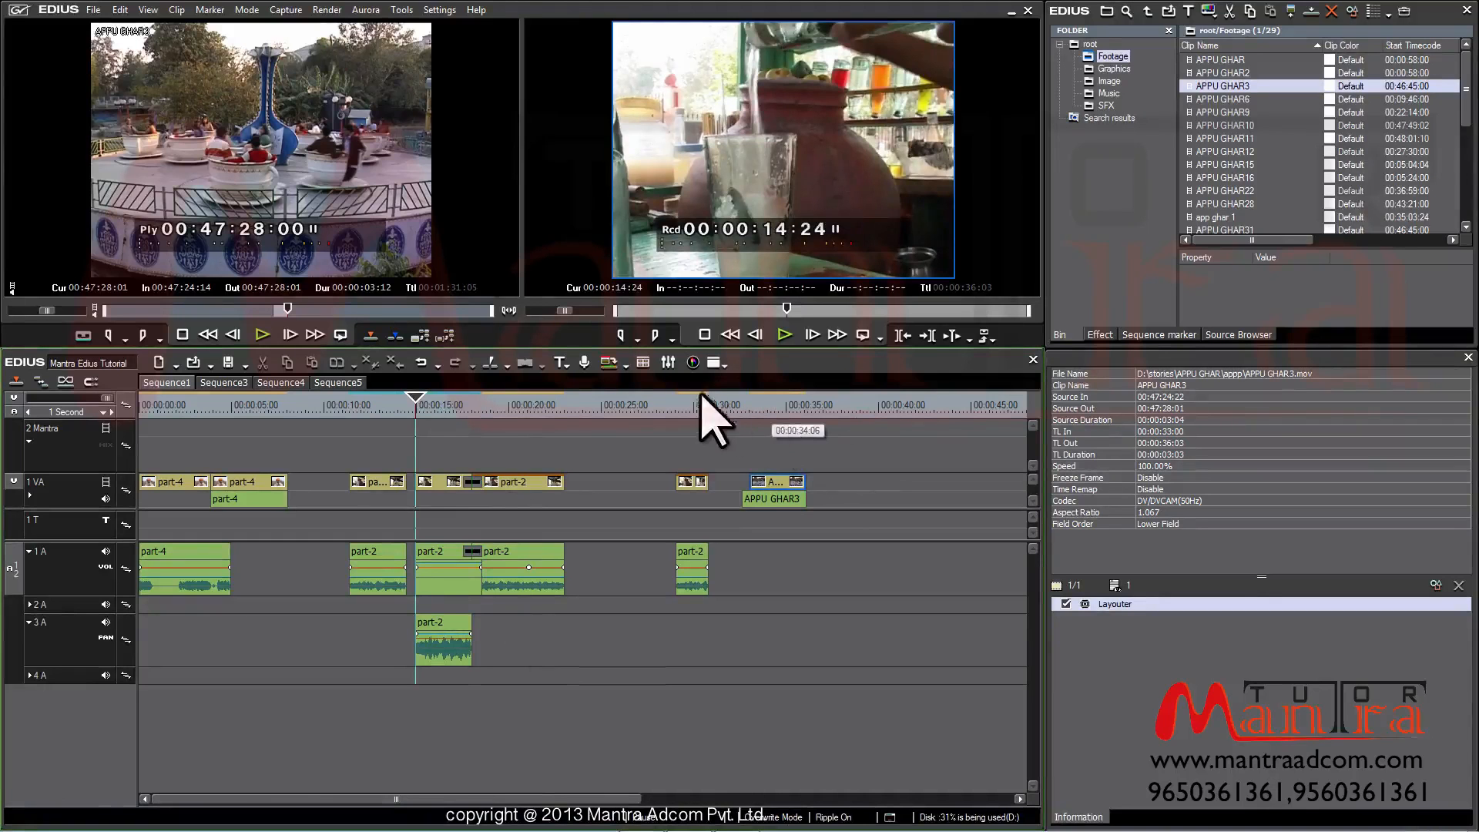
click(92, 10)
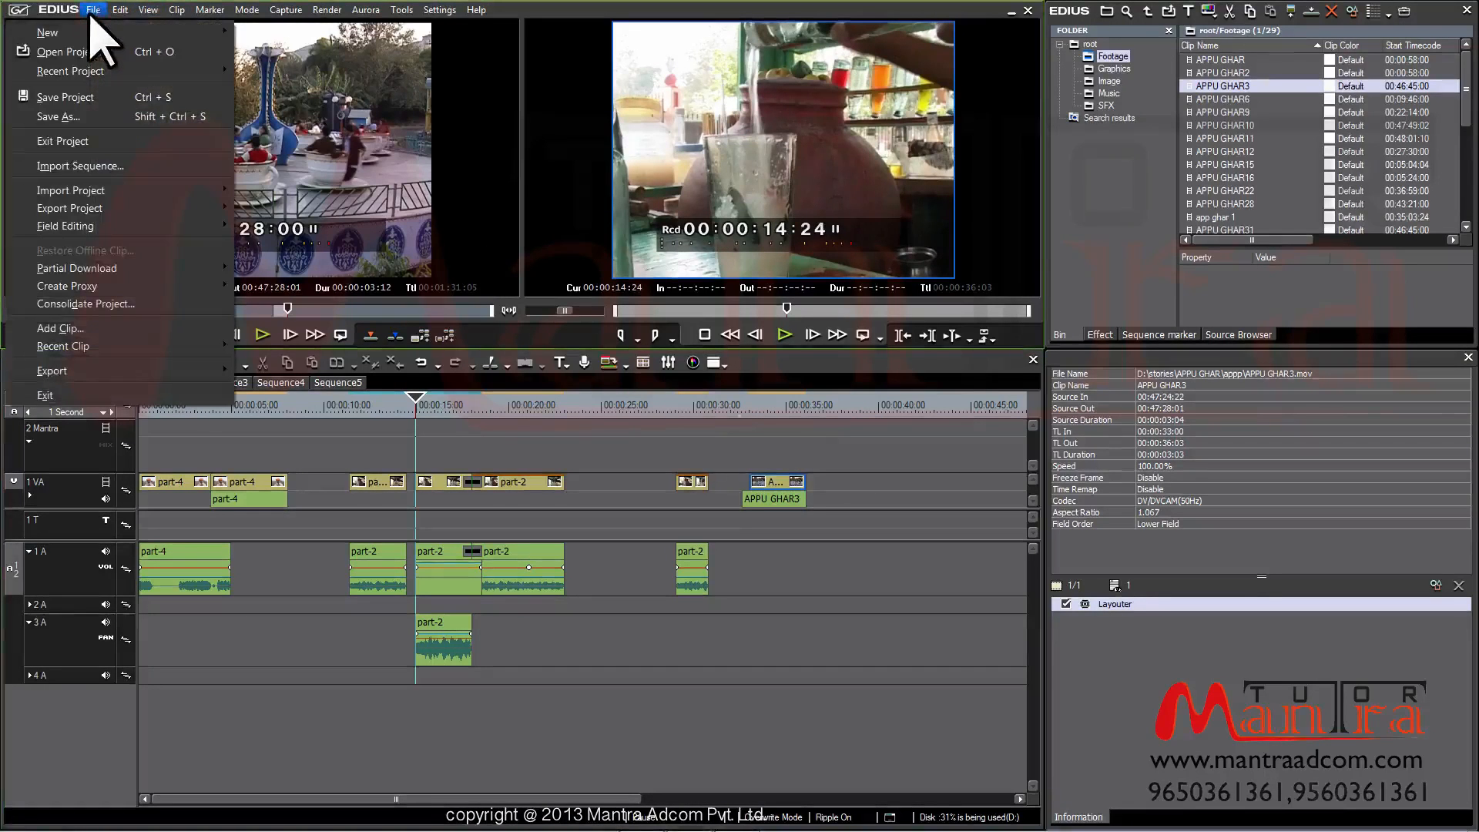